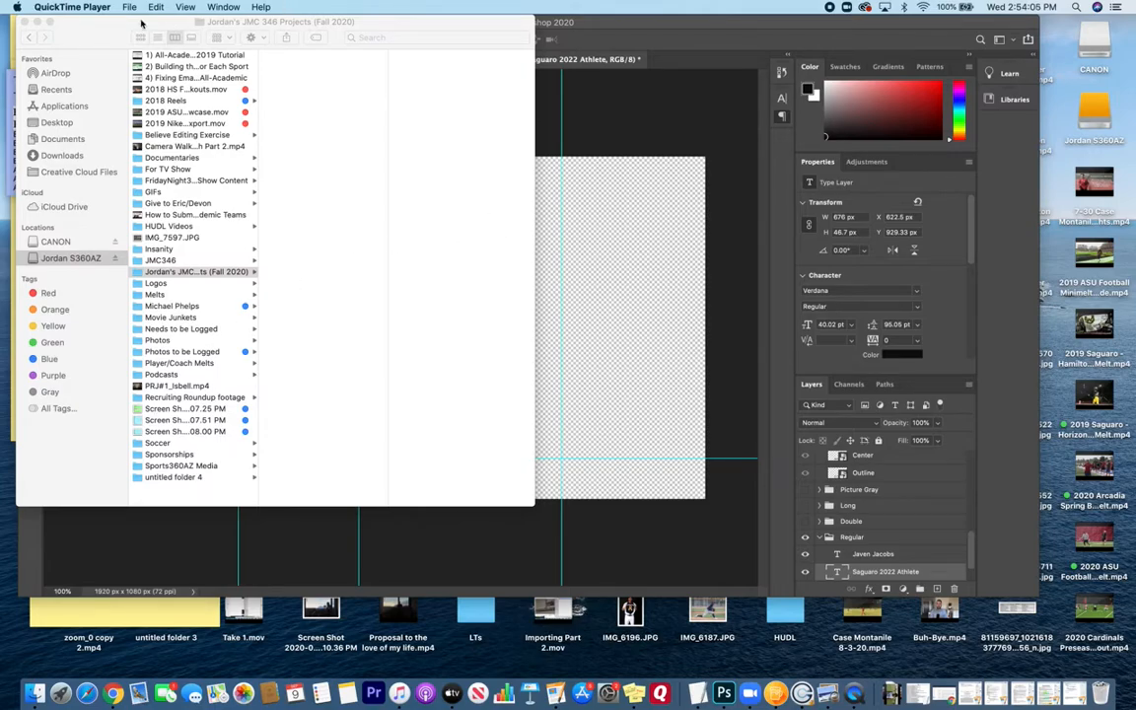
- Open the JMC 346 Projects (Fall 2020) folder on the external drive, with the drive's contents shown as a list
drag(116, 31, 221, 45)
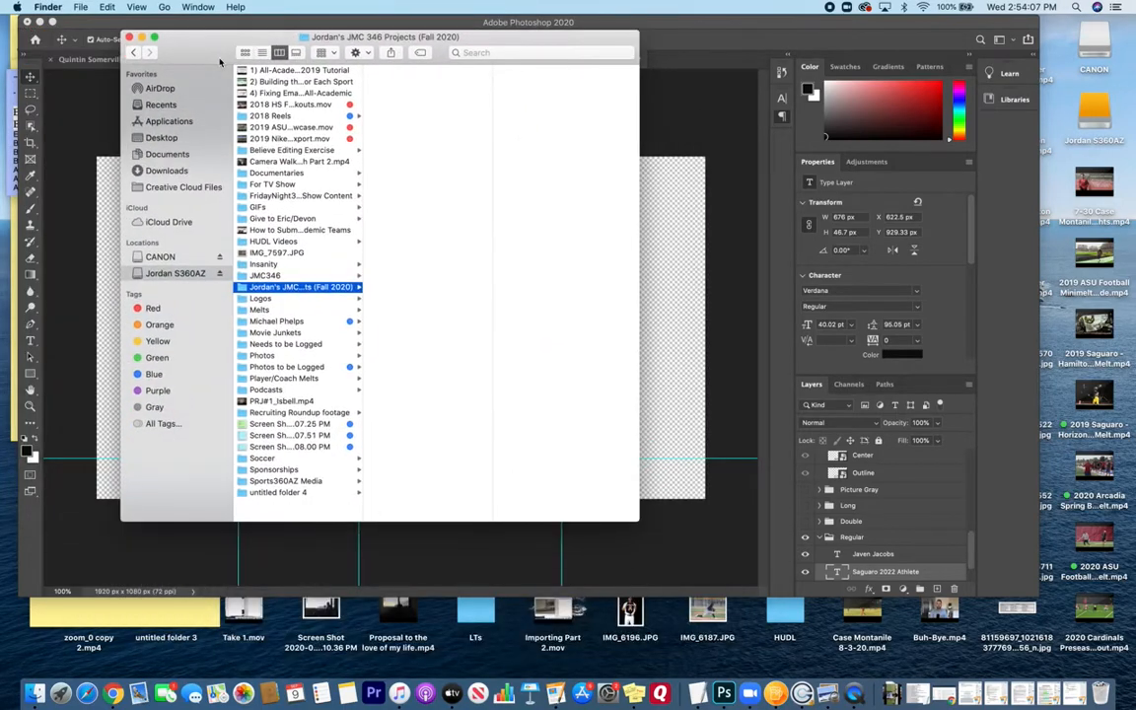
click(244, 51)
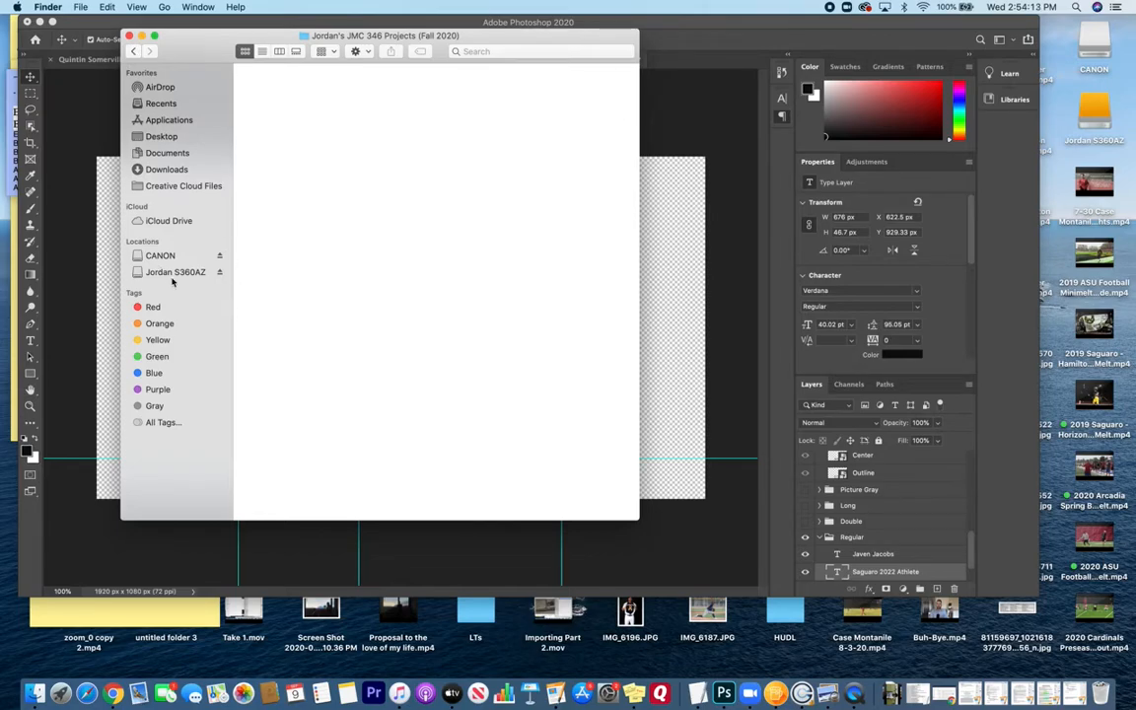
double_click(1108, 118)
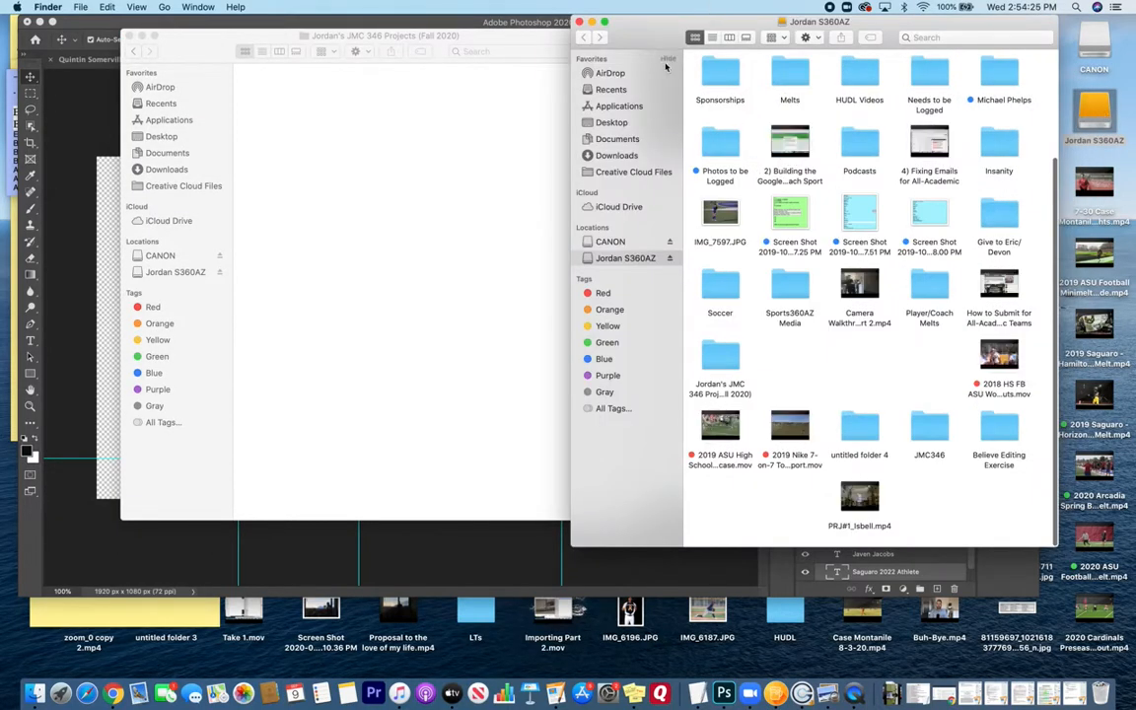
drag(695, 32, 530, 32)
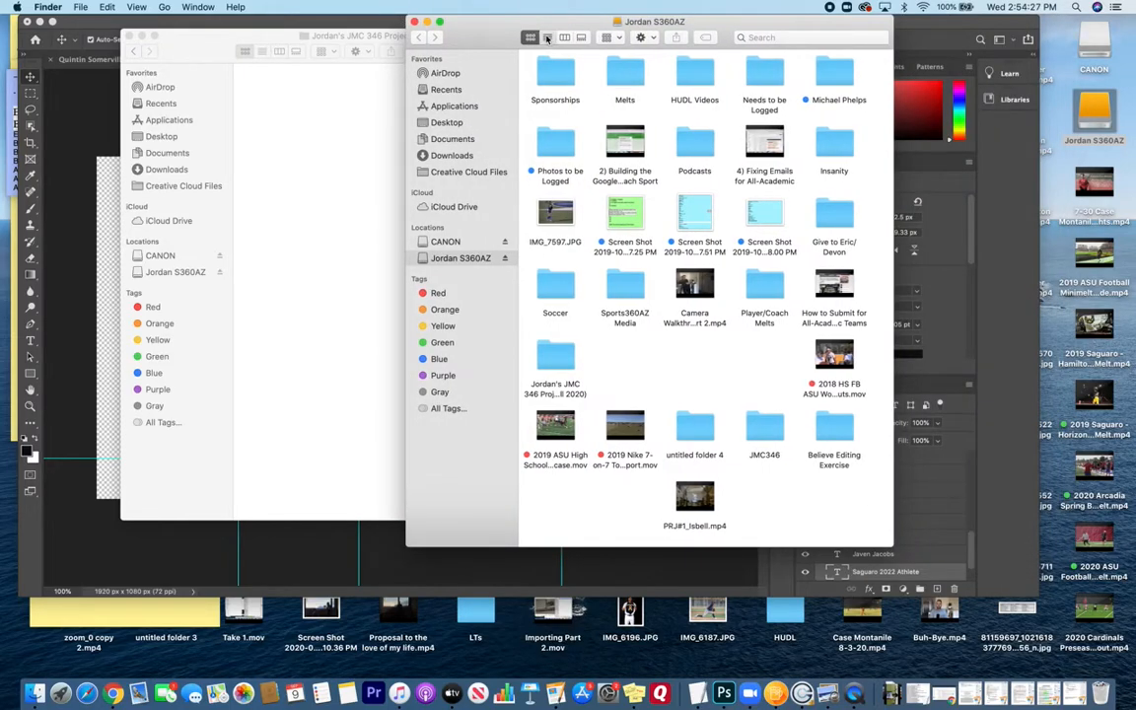
key(super+2)
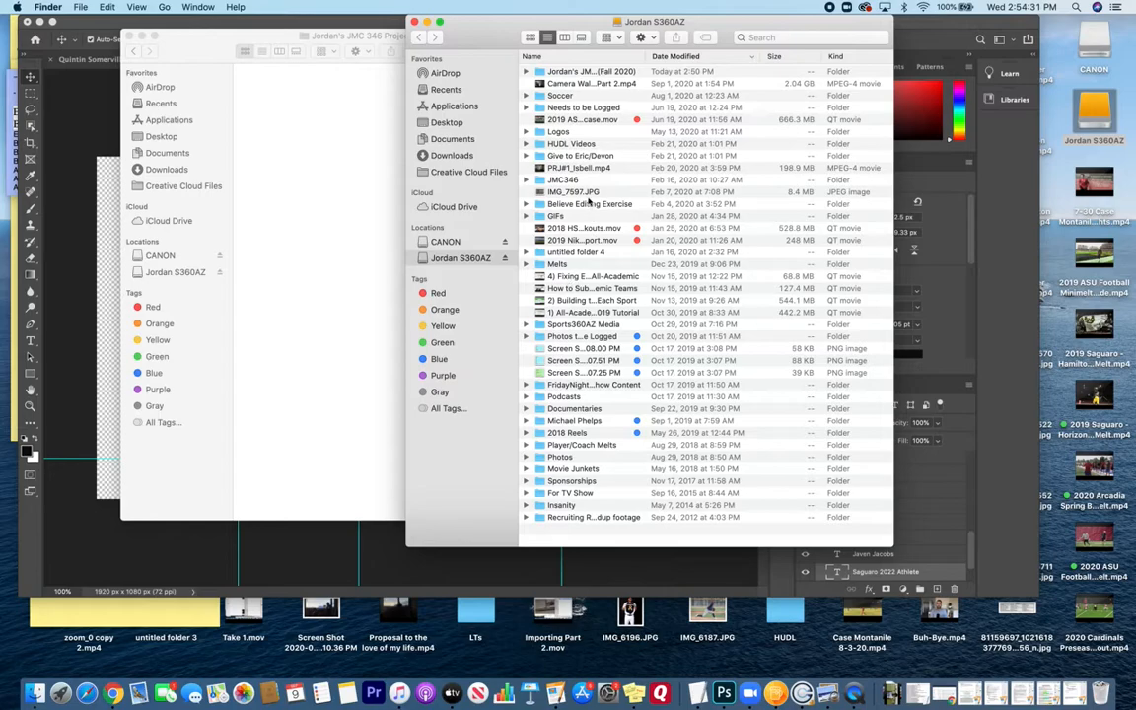
double_click(539, 71)
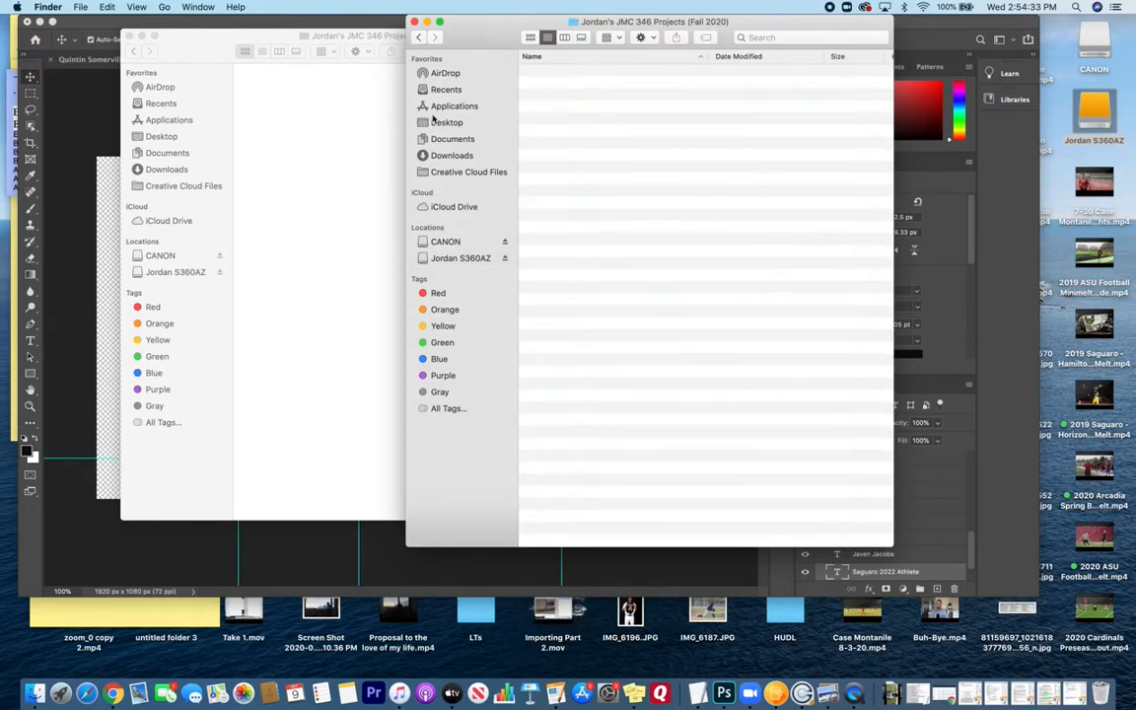
- Create a new folder named Project 1 inside the JMC 346 Projects (Fall 2020) folder
right_click(632, 195)
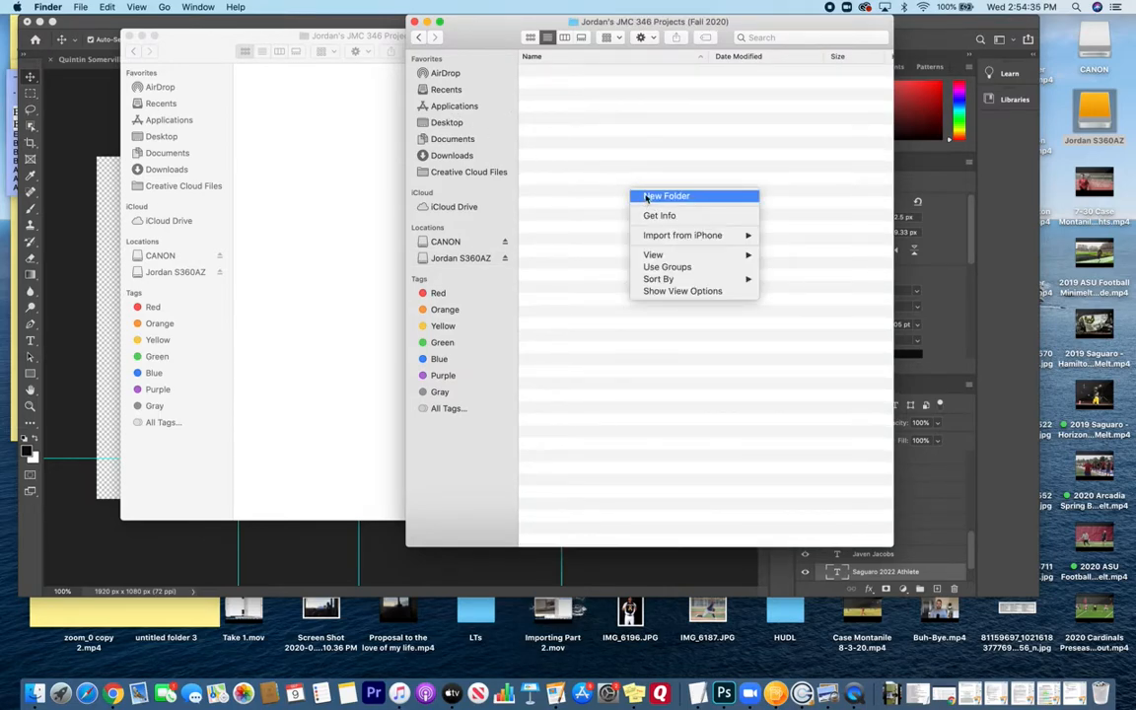
click(642, 196)
text(Project 1)
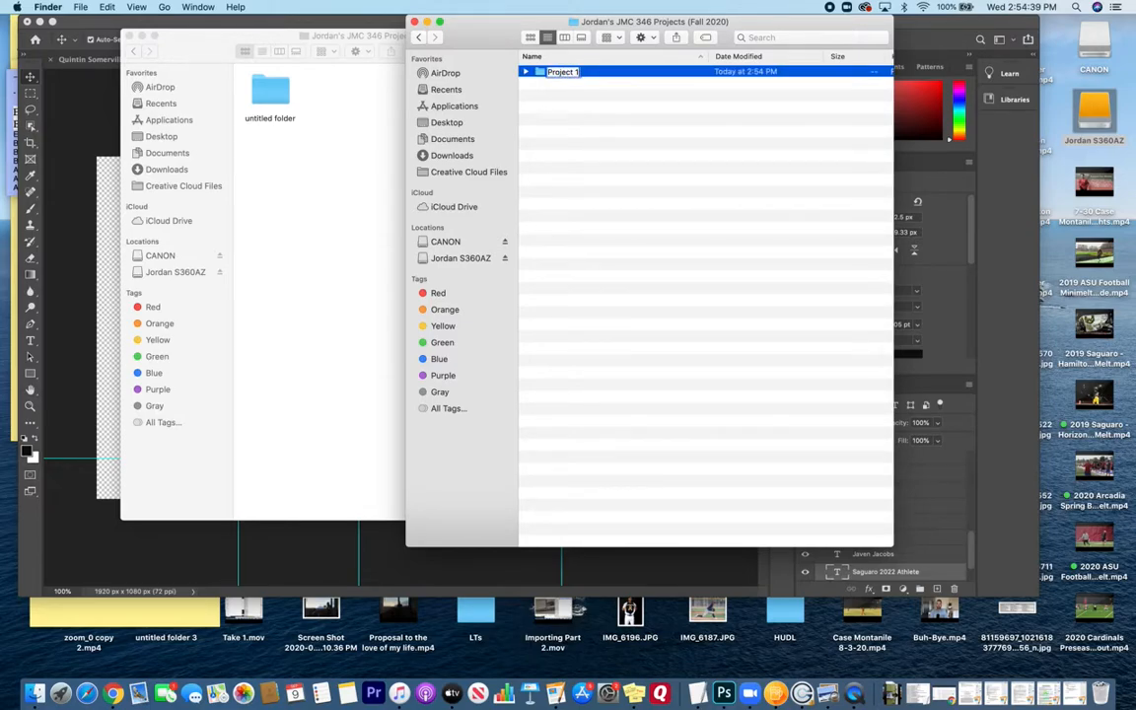
key(Return)
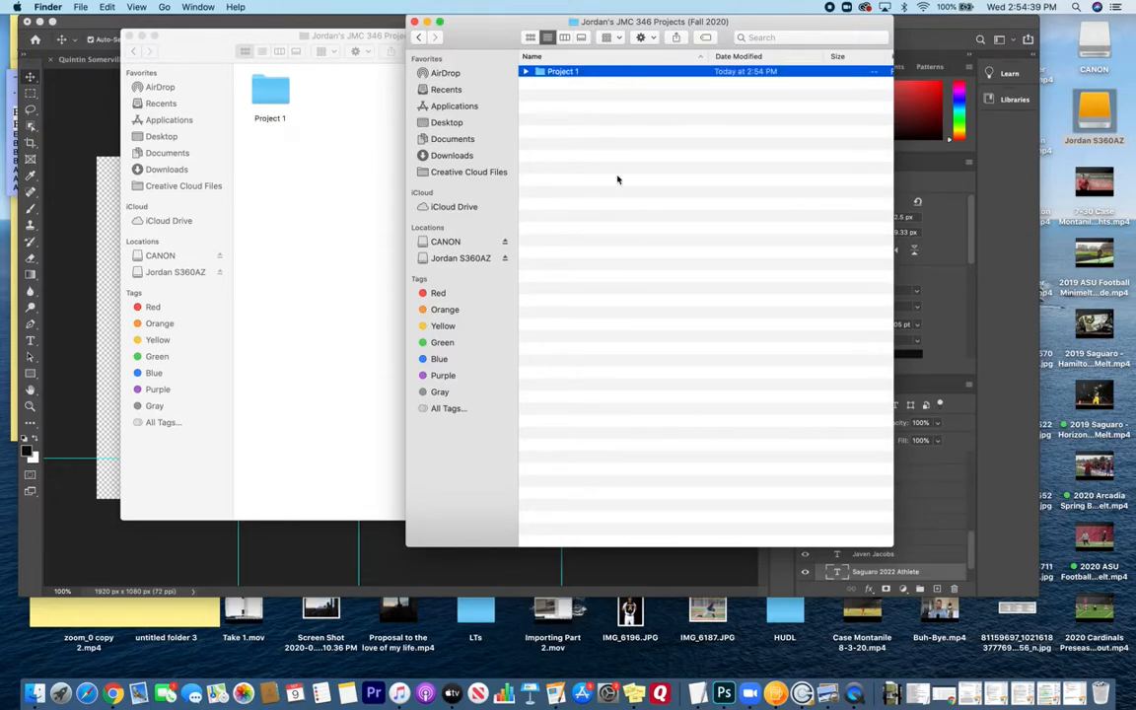
- Close the spare folder window and open the Project 1 folder in the remaining one
click(129, 37)
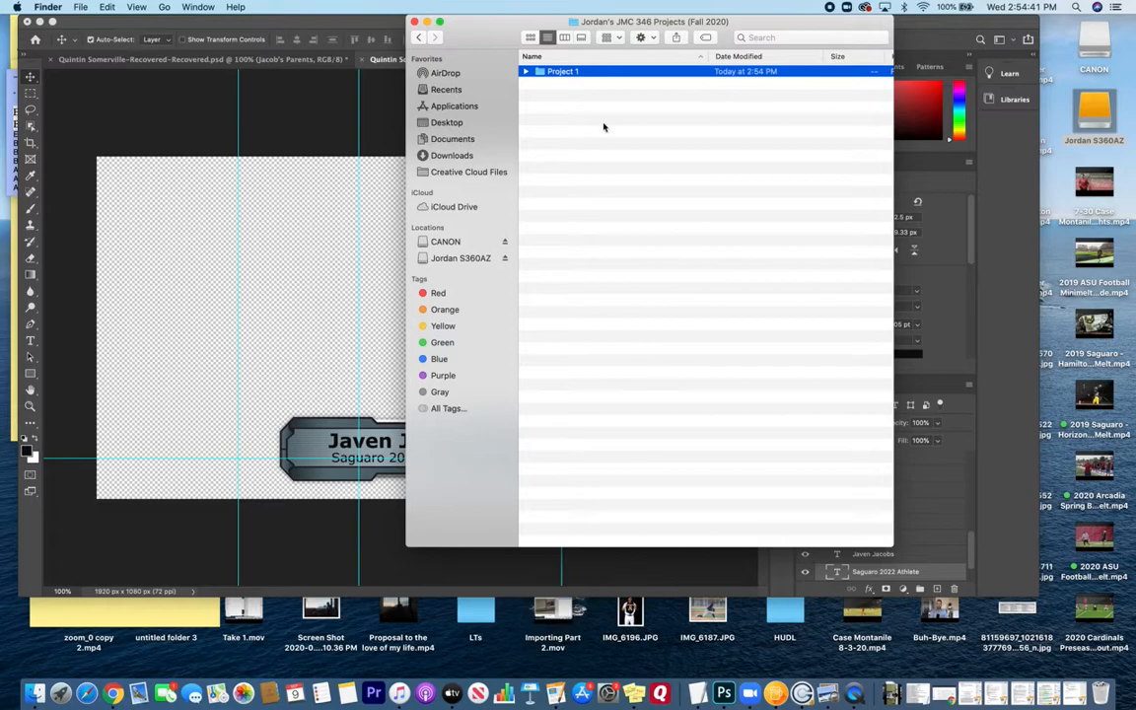
drag(466, 36, 72, 36)
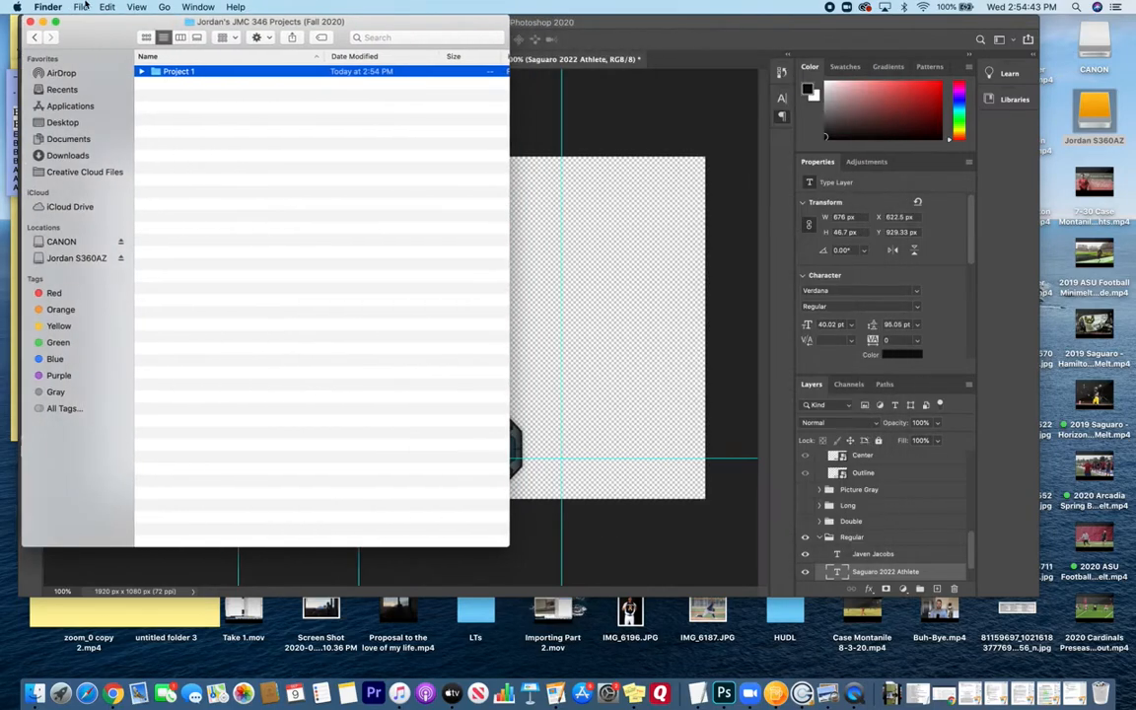
double_click(180, 73)
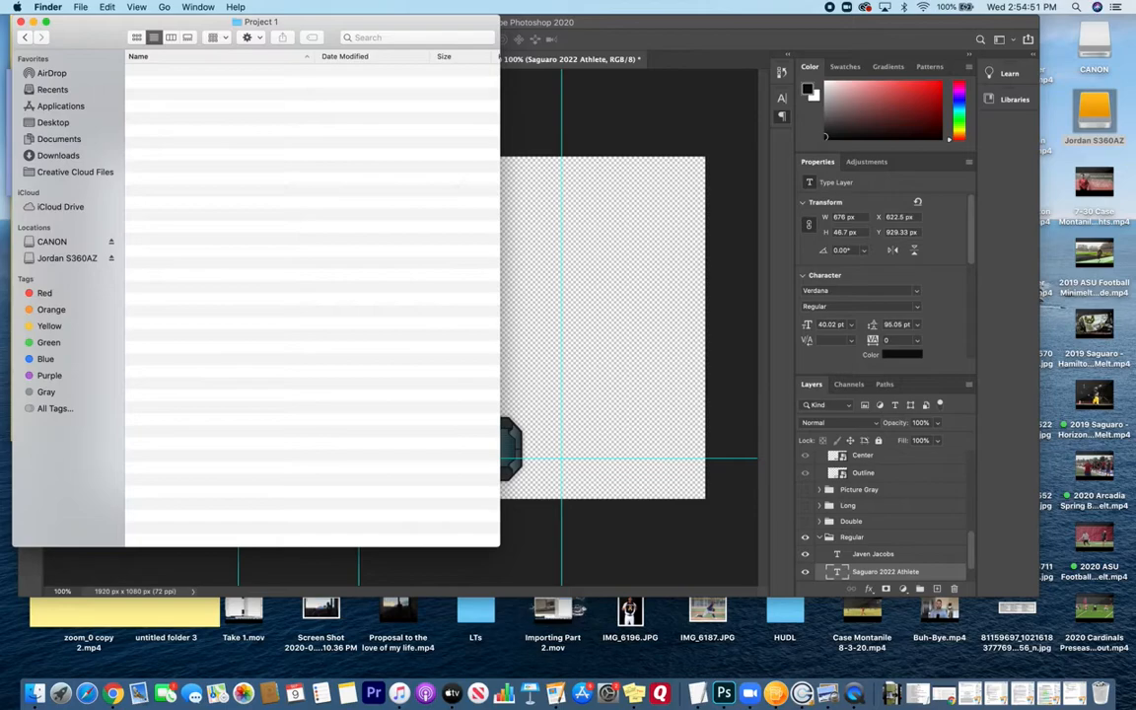
- Open the CANON memory card in a window beside Project 1 and expand its PRIVATE folder
double_click(1095, 46)
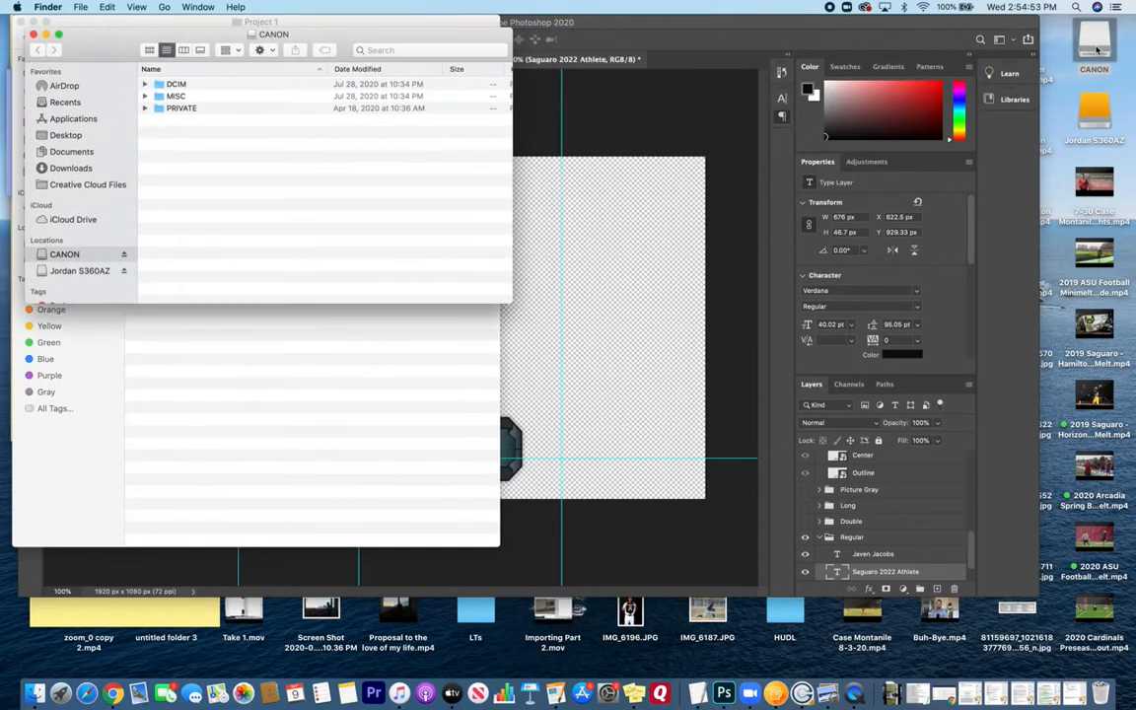
drag(66, 41, 639, 66)
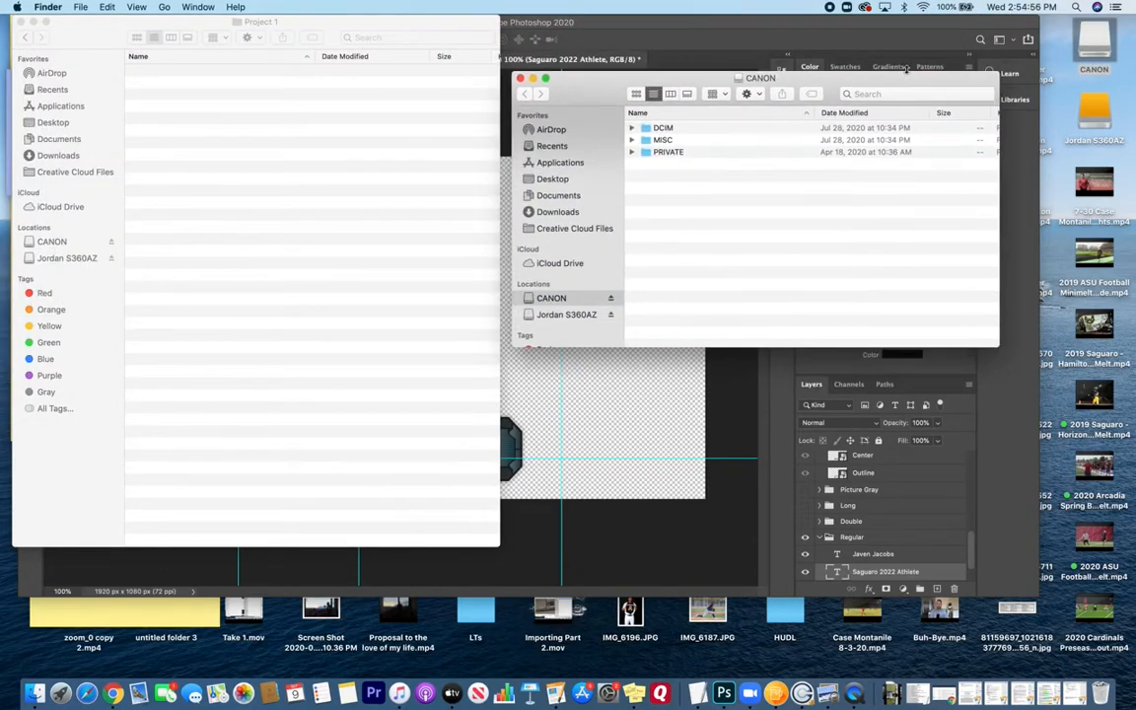
click(633, 154)
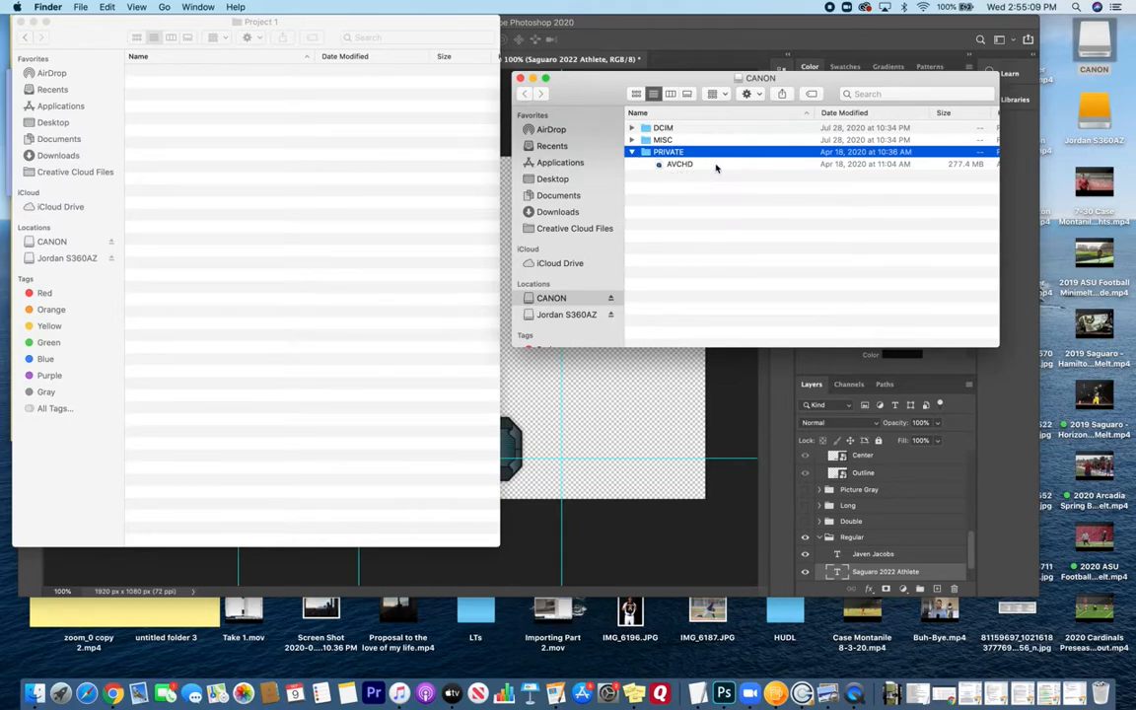
- Copy the AVCHD file from the card's PRIVATE folder into the Project 1 folder
click(716, 166)
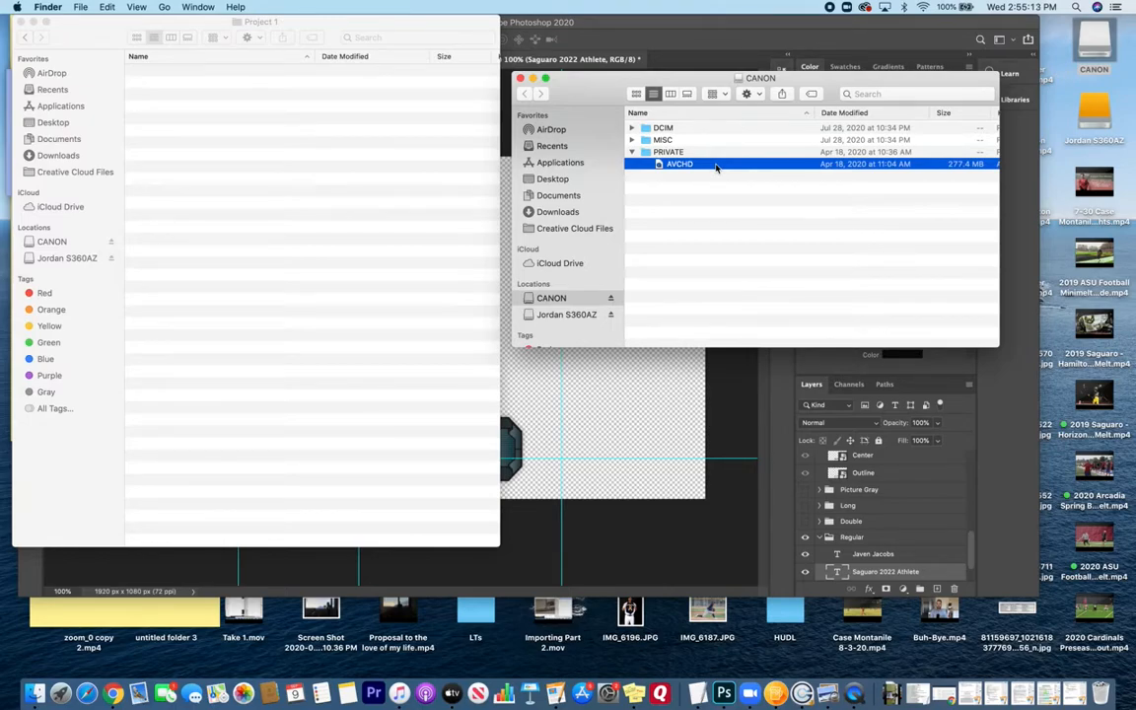
click(336, 26)
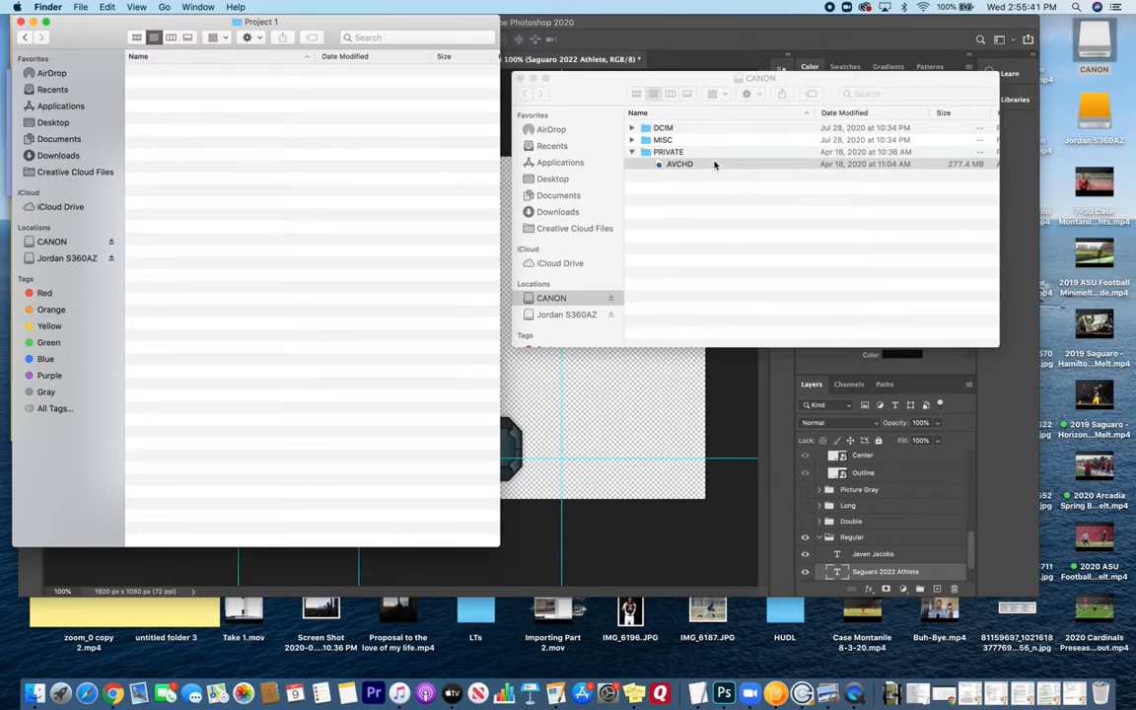
click(710, 193)
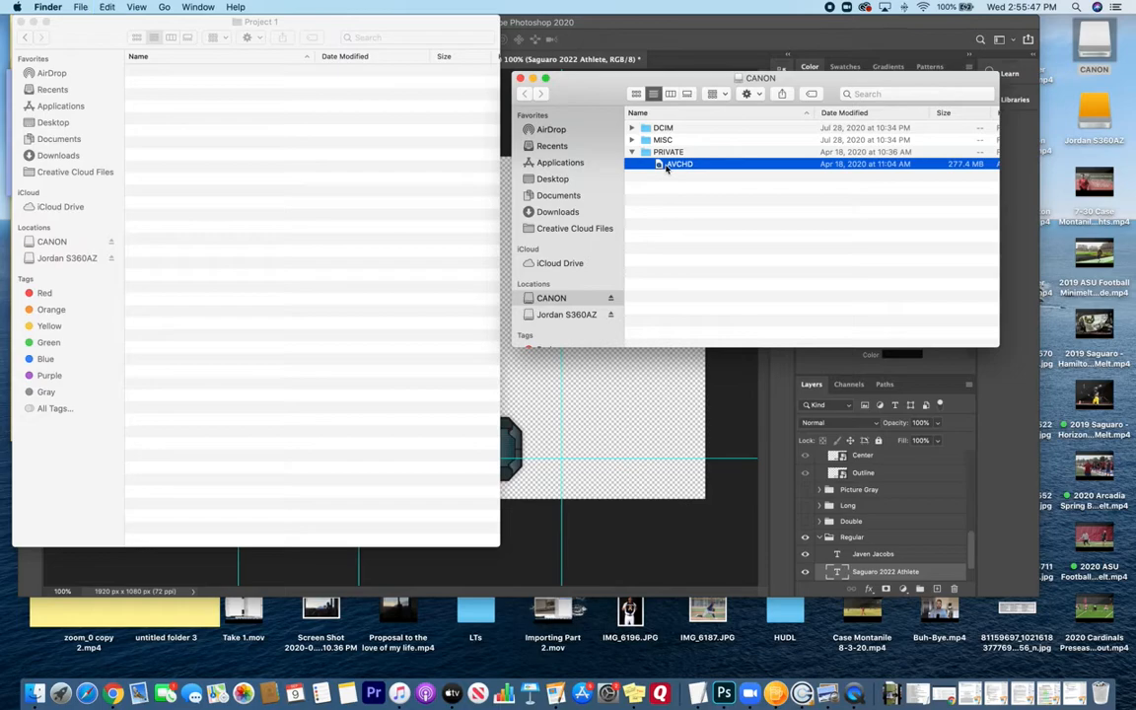
click(323, 178)
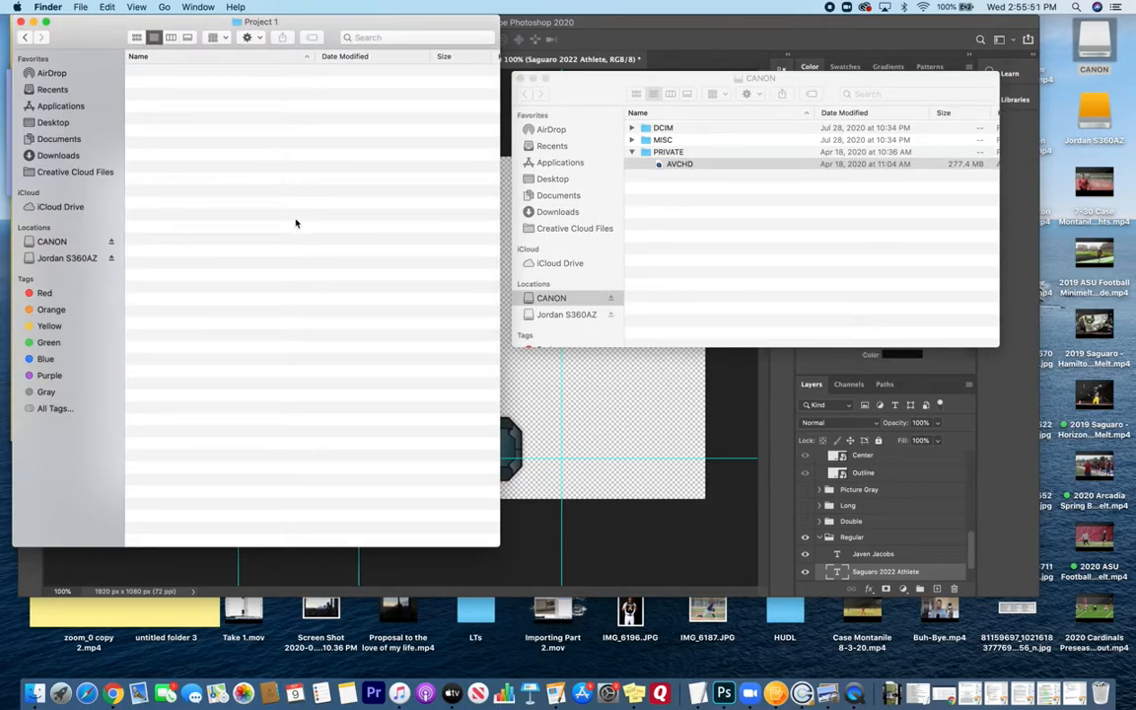
key(super+v)
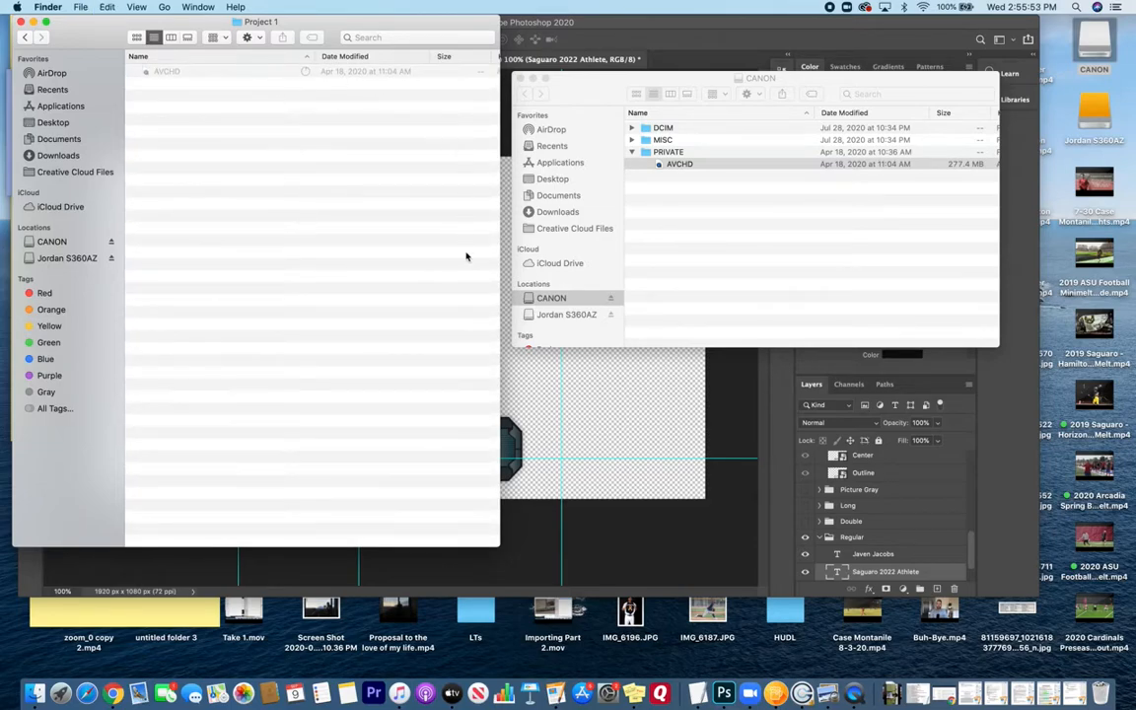
click(716, 166)
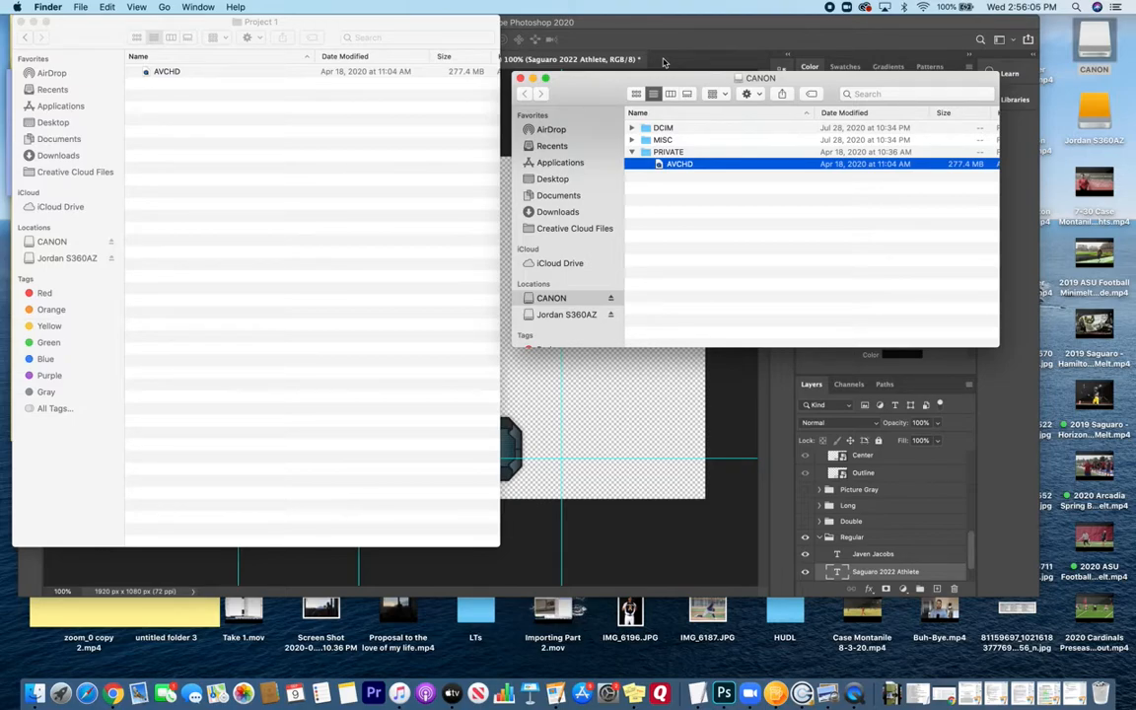
- Launch Premiere Pro and eject the CANON memory card
click(374, 693)
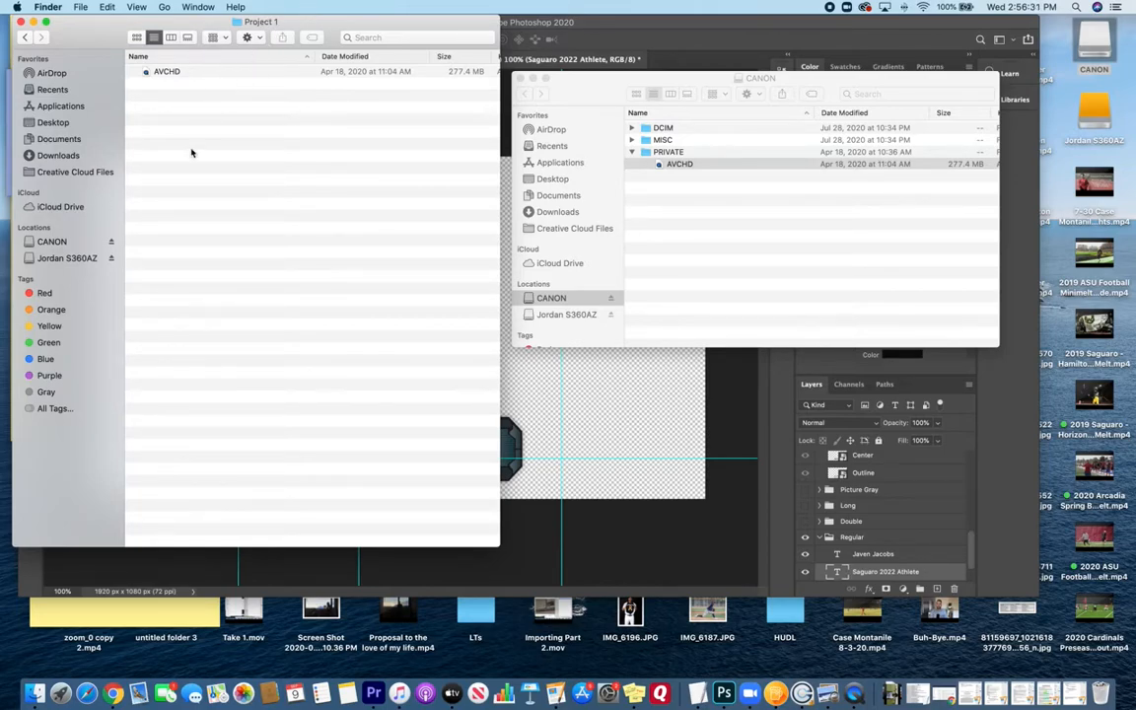
click(112, 241)
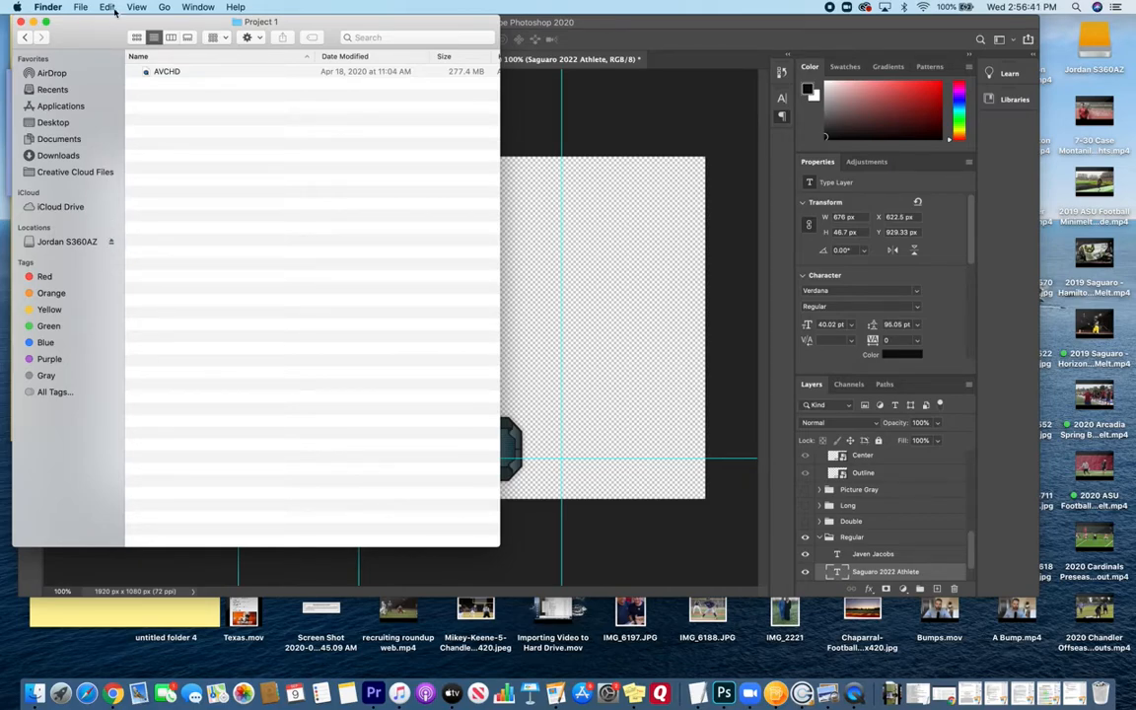
- Retrace the folder path from the external drive's root through the JMC 346 projects folder into Project 1
click(27, 38)
click(27, 38)
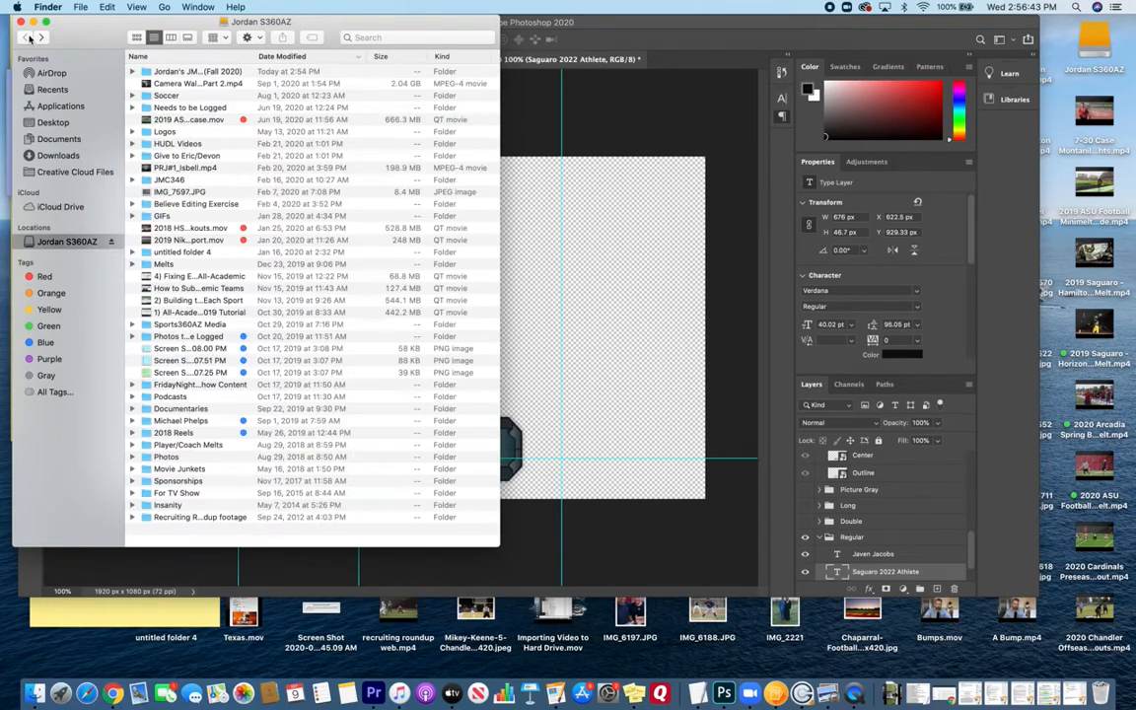
click(40, 38)
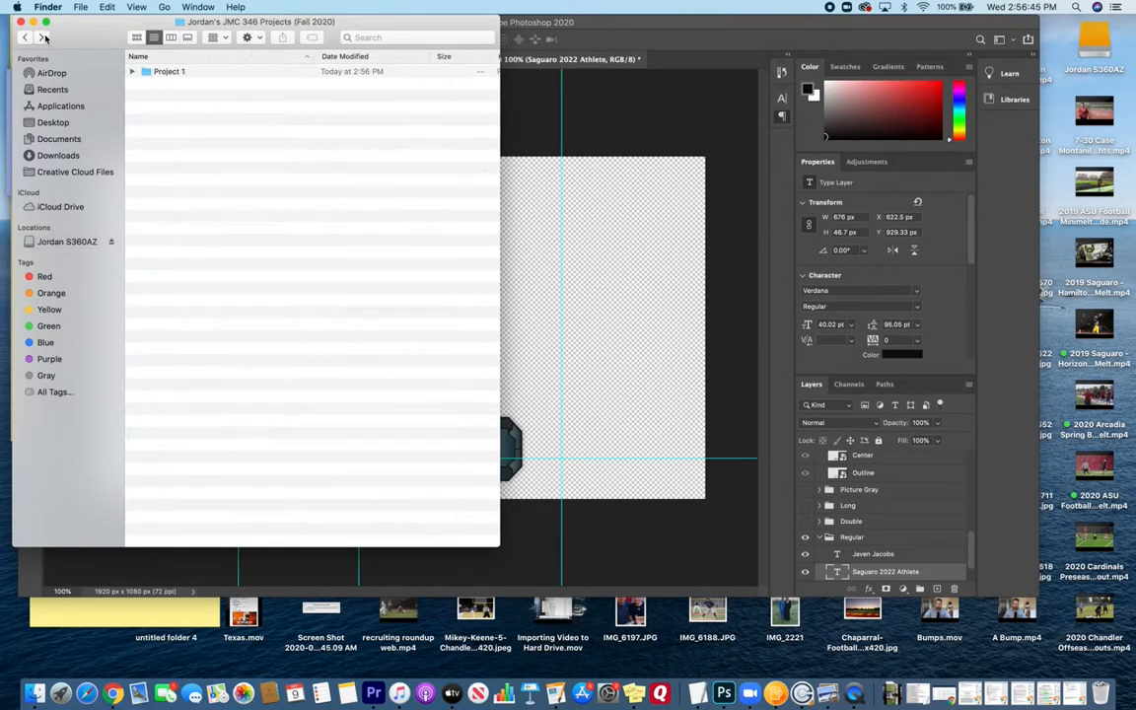
click(168, 71)
double_click(187, 79)
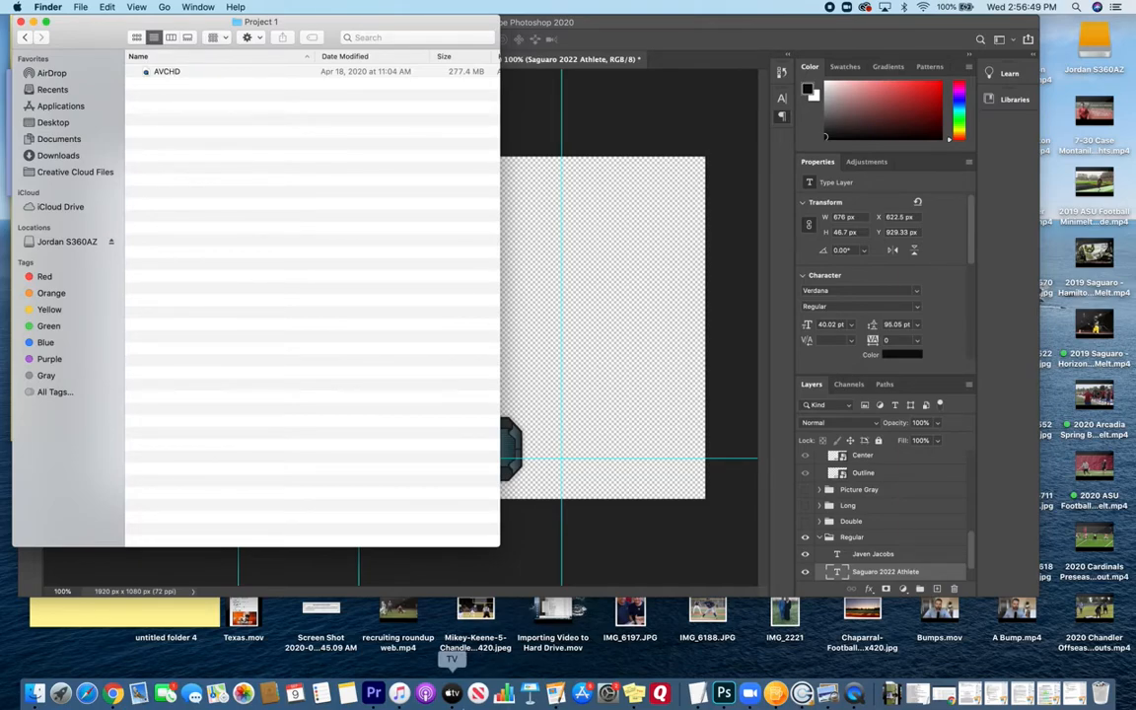
- Switch to Premiere Pro and start a new project named Project 1 Test
click(374, 693)
click(107, 213)
text(Project 1 Test)
- Set the new project's location to the Project 1 folder inside JMC 346 Projects (Fall 2020) on the external drive
click(752, 127)
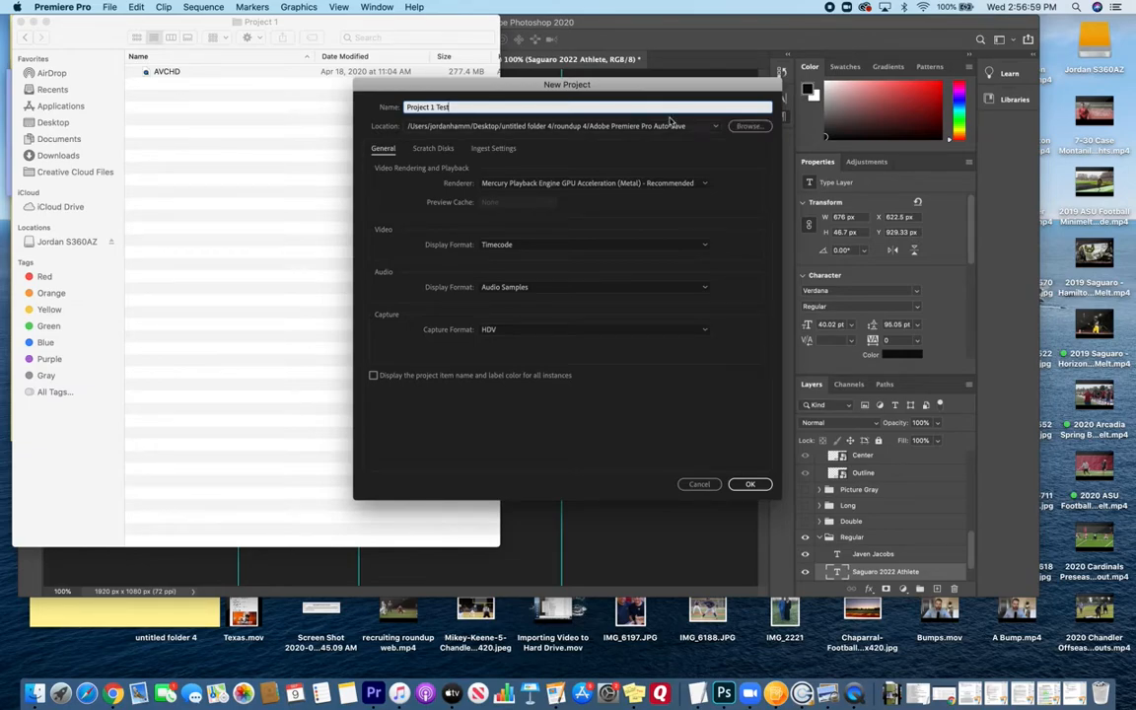
click(747, 127)
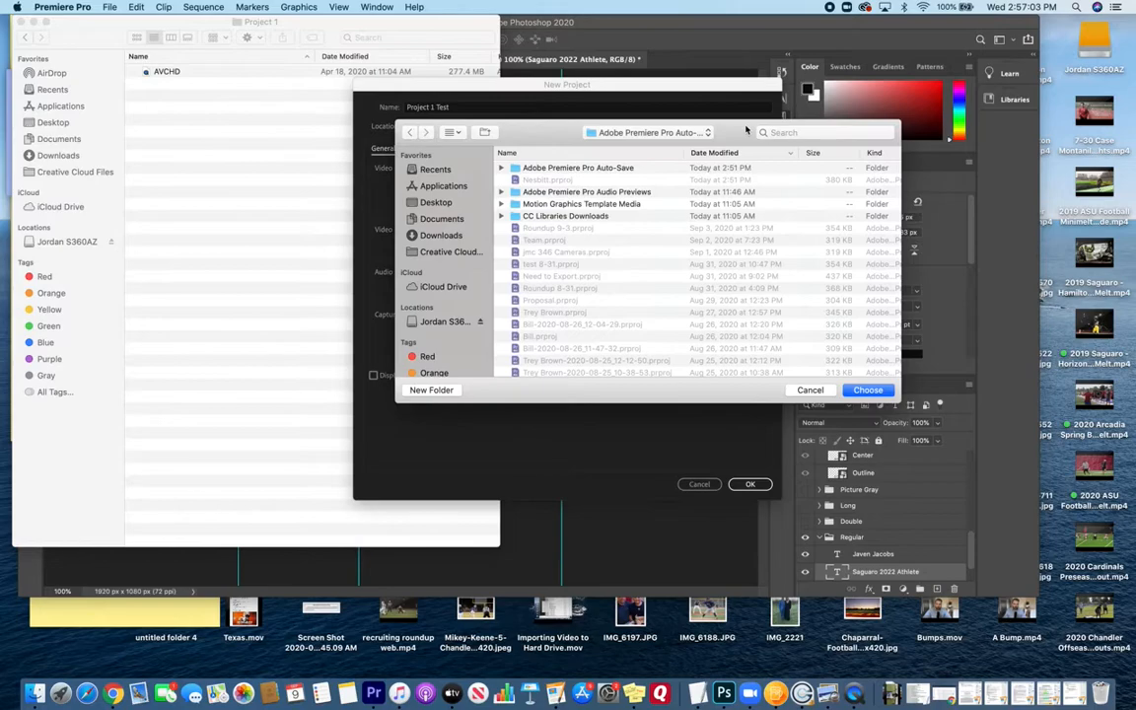
click(439, 322)
double_click(611, 169)
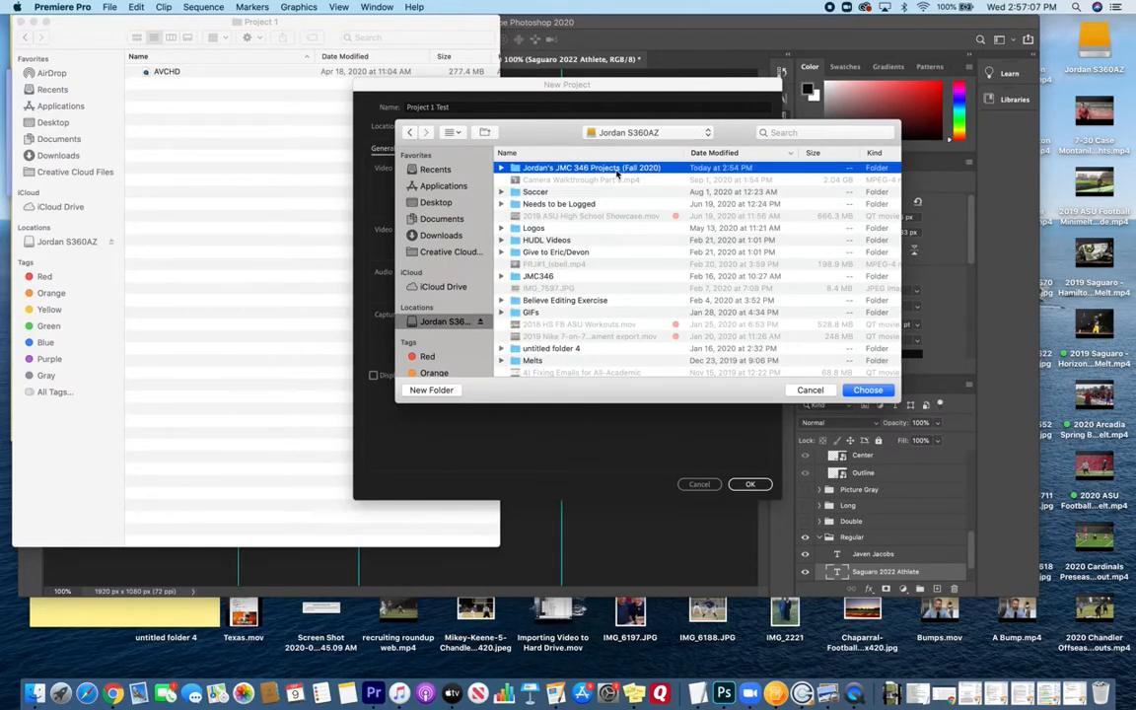
double_click(589, 169)
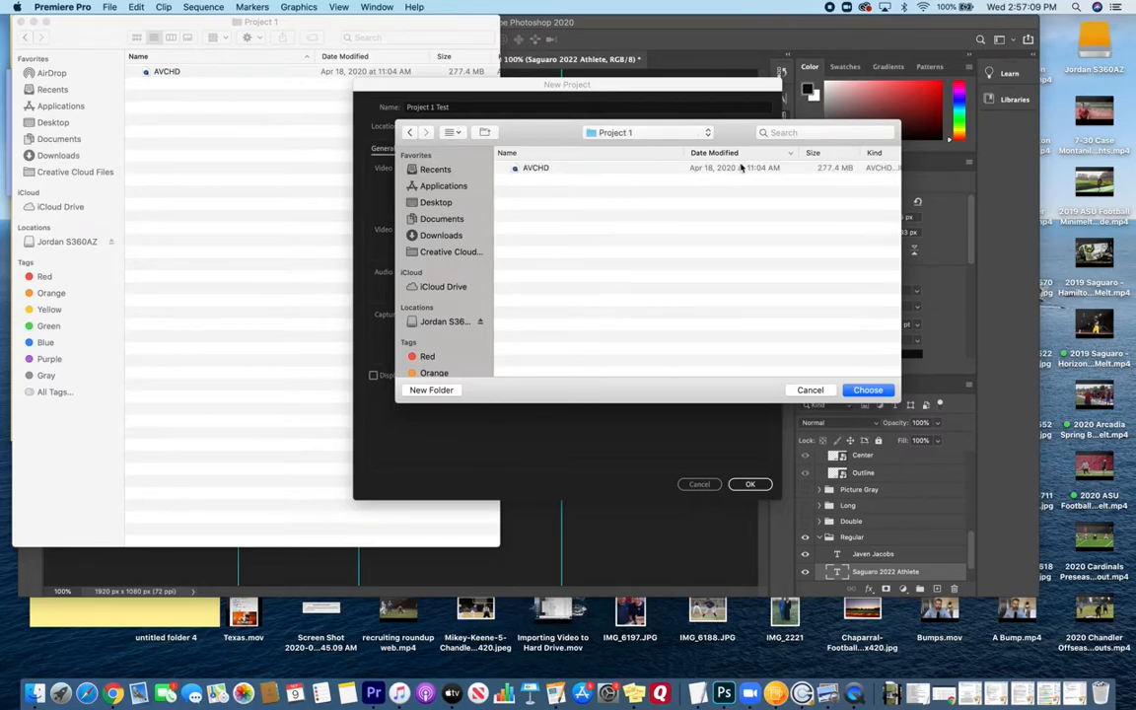
click(868, 390)
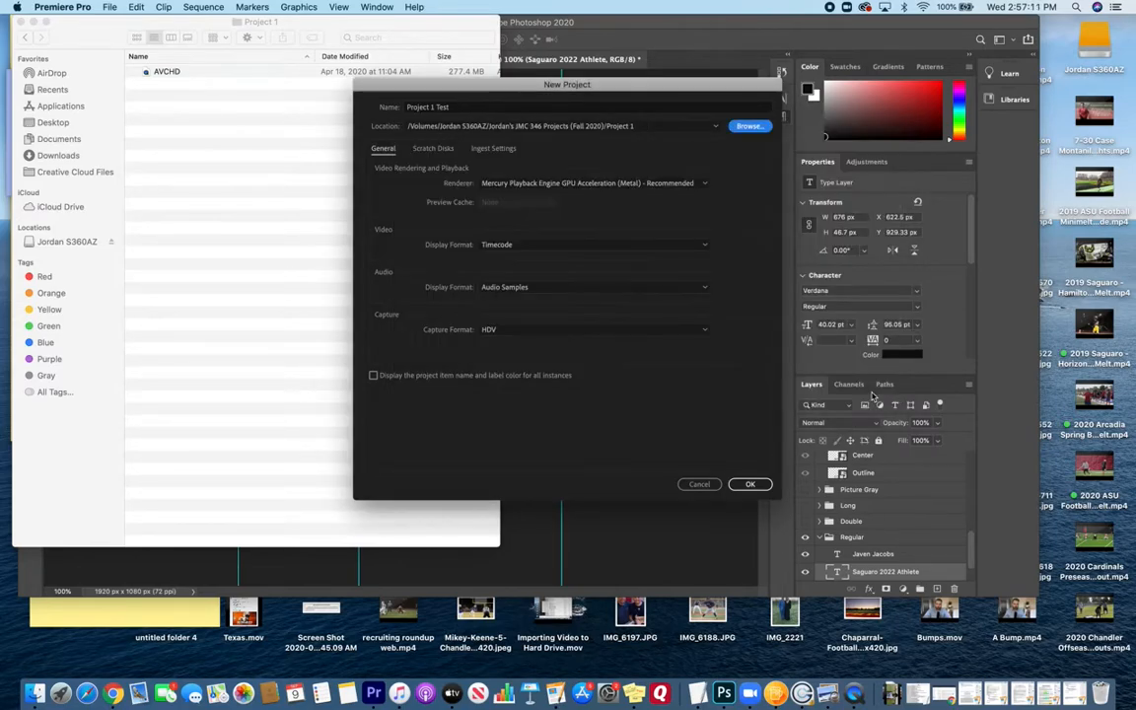
- Review the scratch disk locations and set Captured Video to Same as Project
click(433, 148)
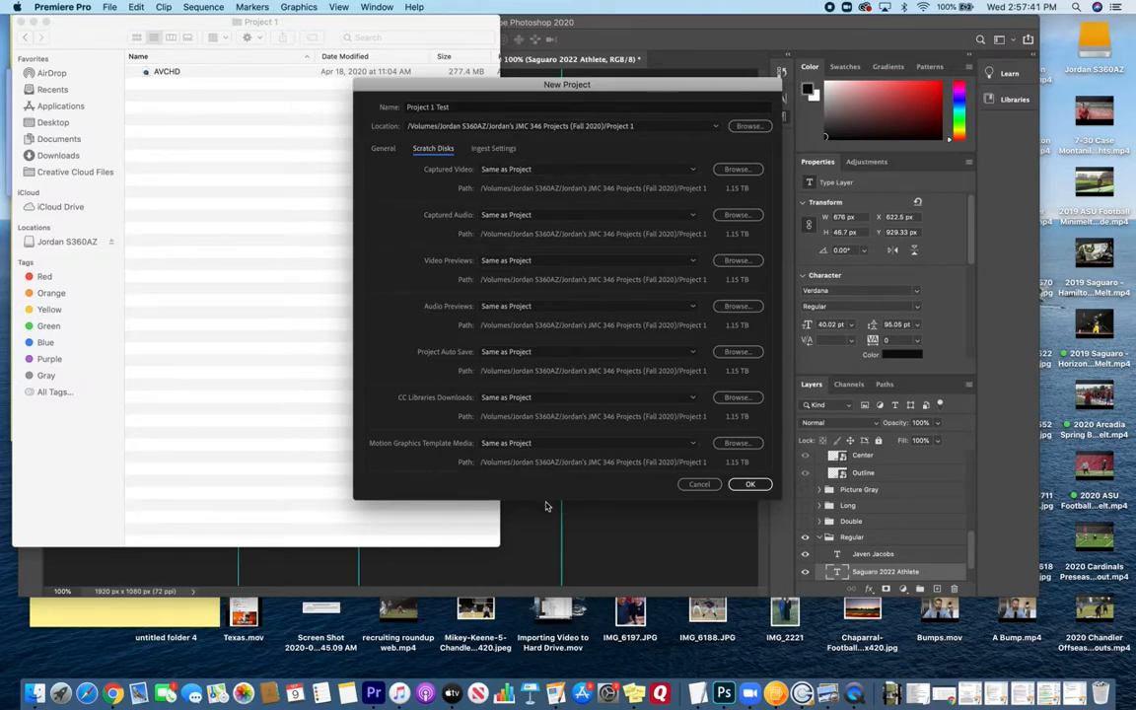
click(746, 126)
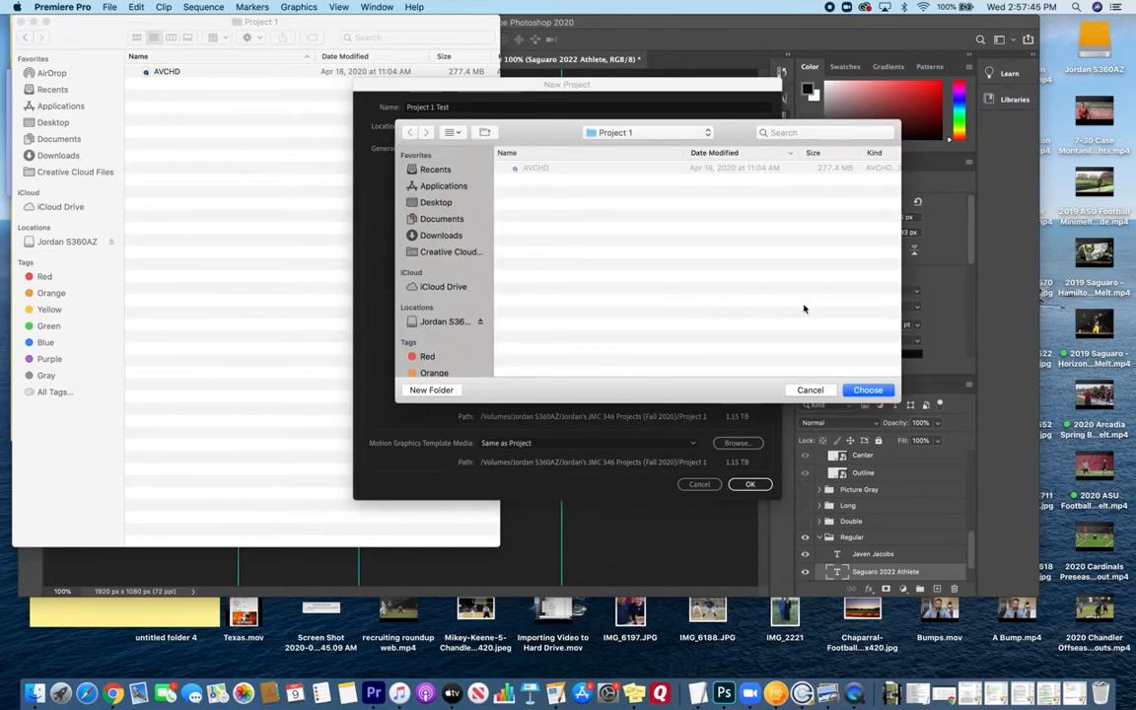
click(810, 390)
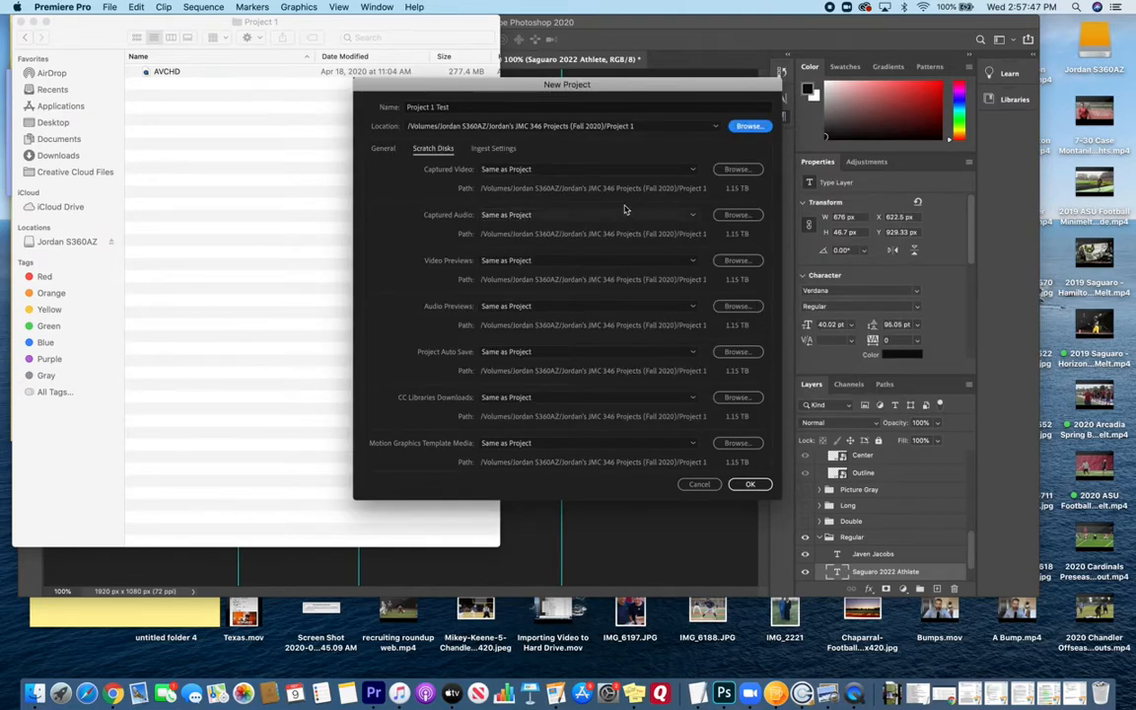
click(567, 170)
click(568, 198)
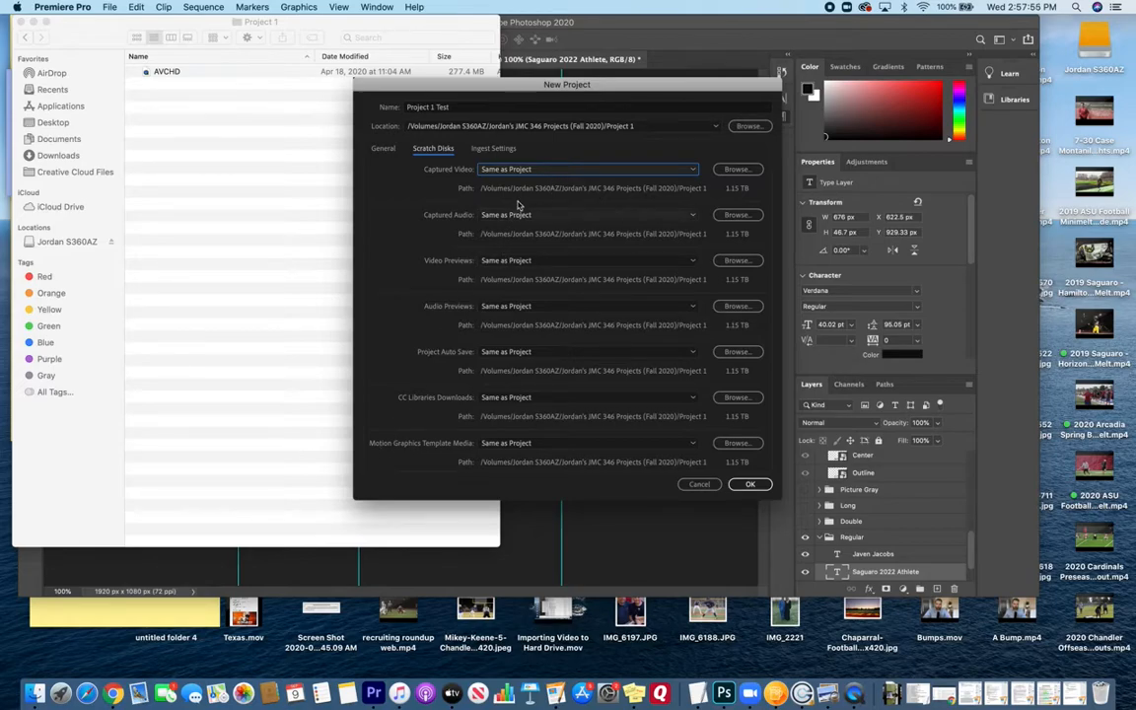
- Keep Captured Video set to Same as Project and create the new project with these scratch disk locations
click(520, 173)
click(520, 173)
click(519, 173)
click(520, 177)
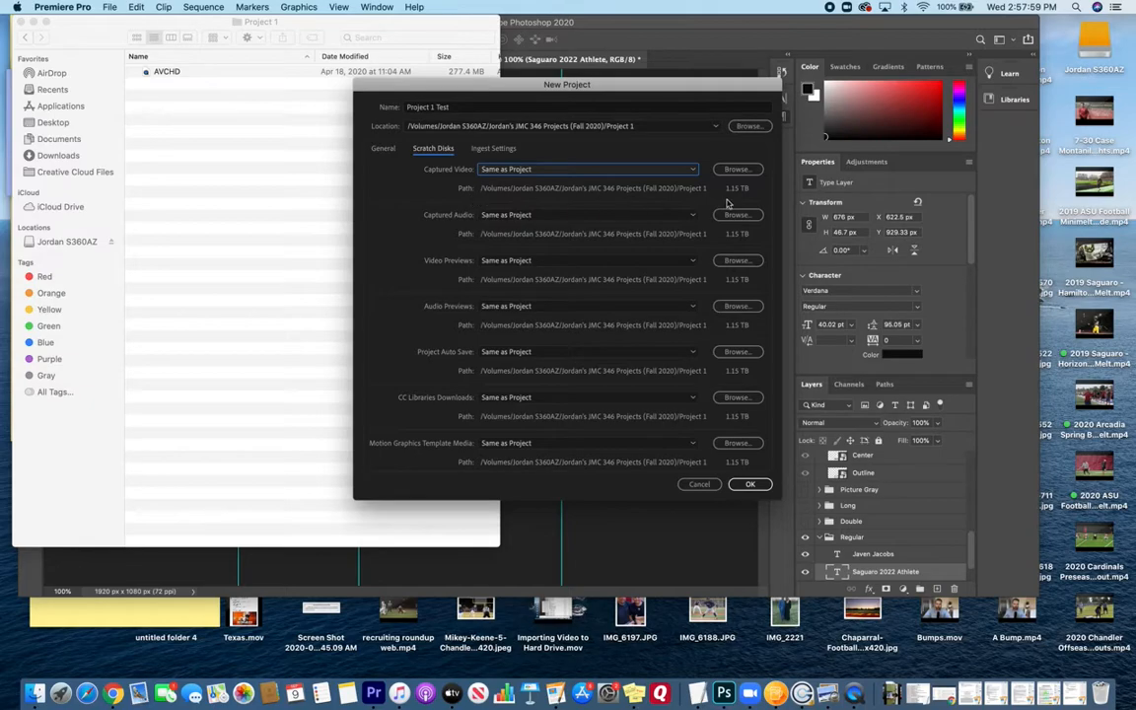
click(749, 484)
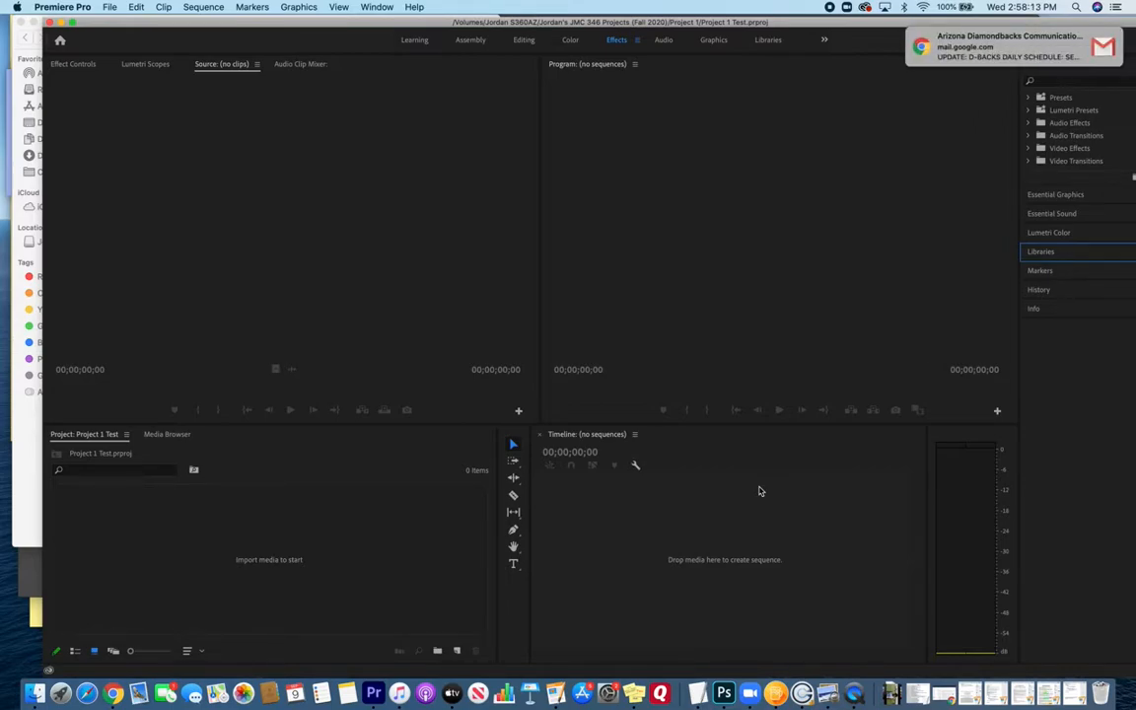
- Review the Auto Save preferences, including the save interval and maximum project versions, and briefly look through the Audio and Media preferences
click(62, 7)
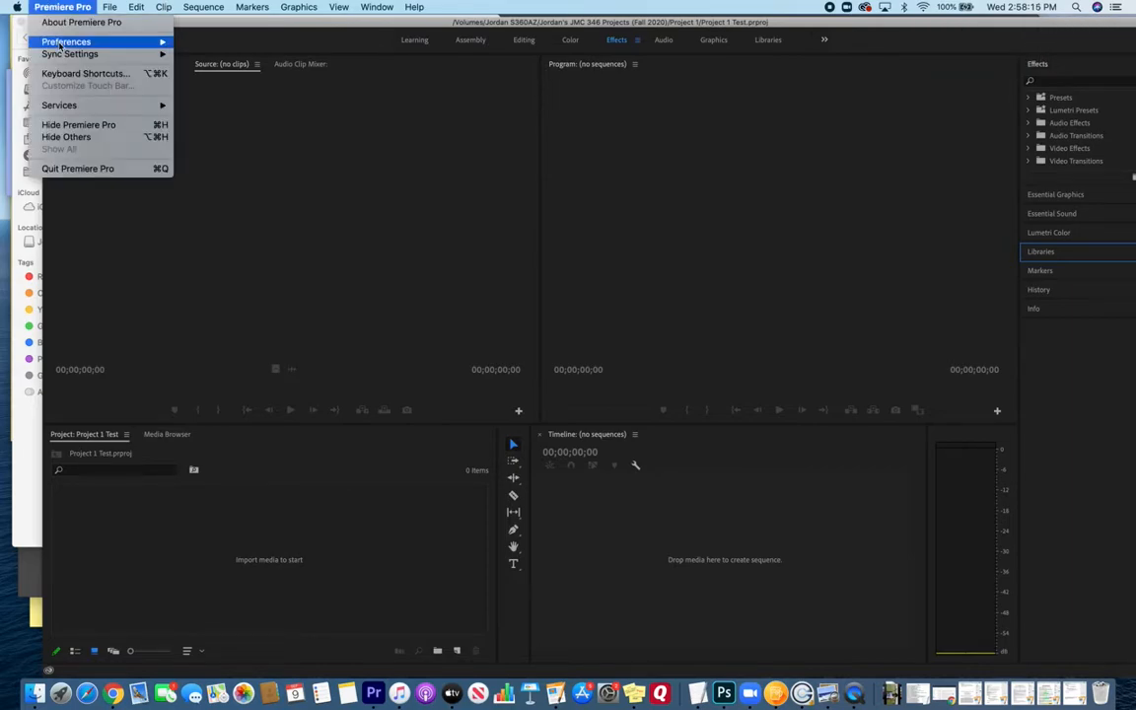
mouse_move(62, 44)
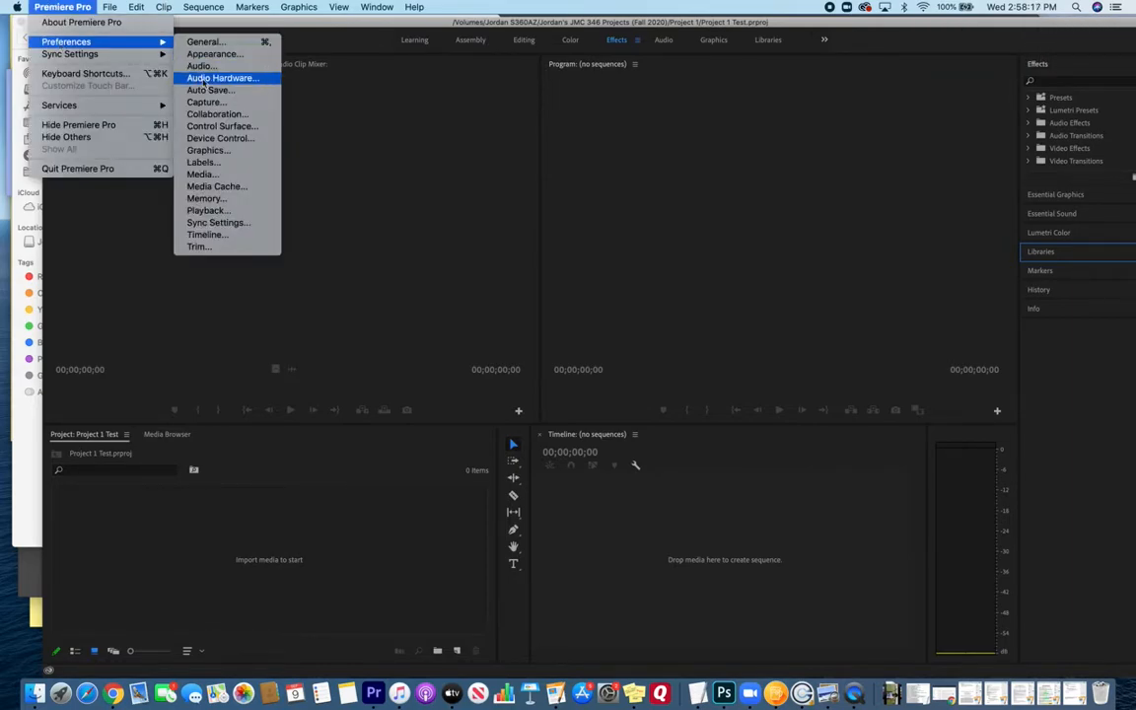
click(207, 92)
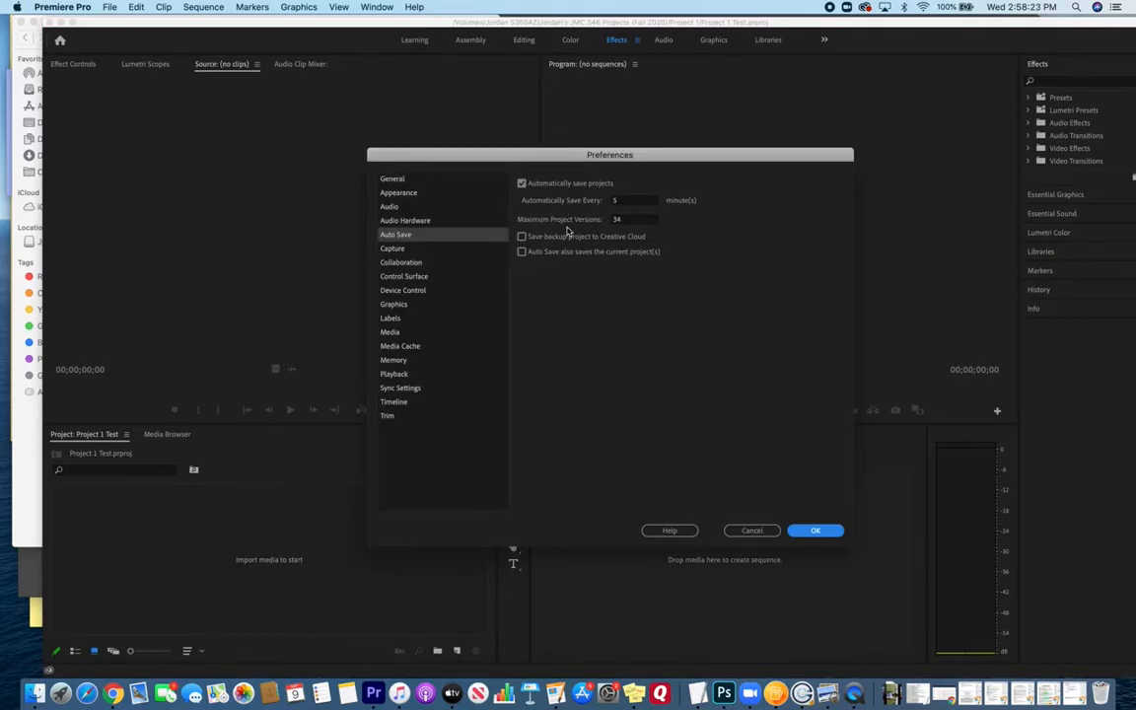
click(448, 206)
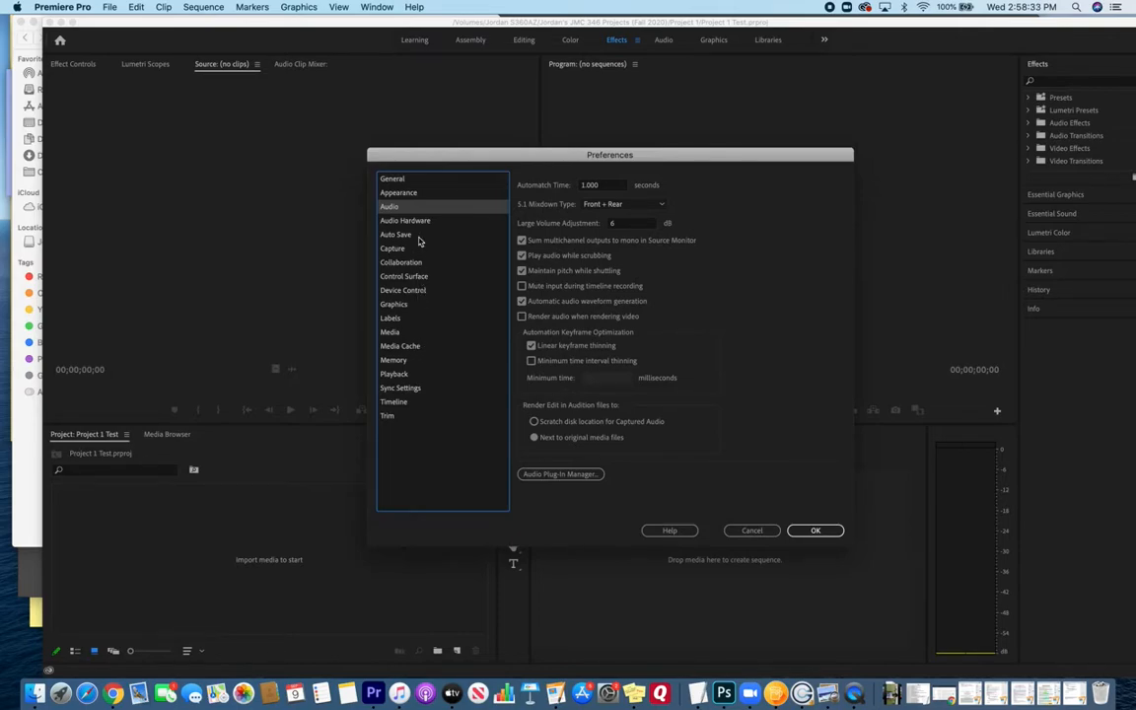
click(388, 332)
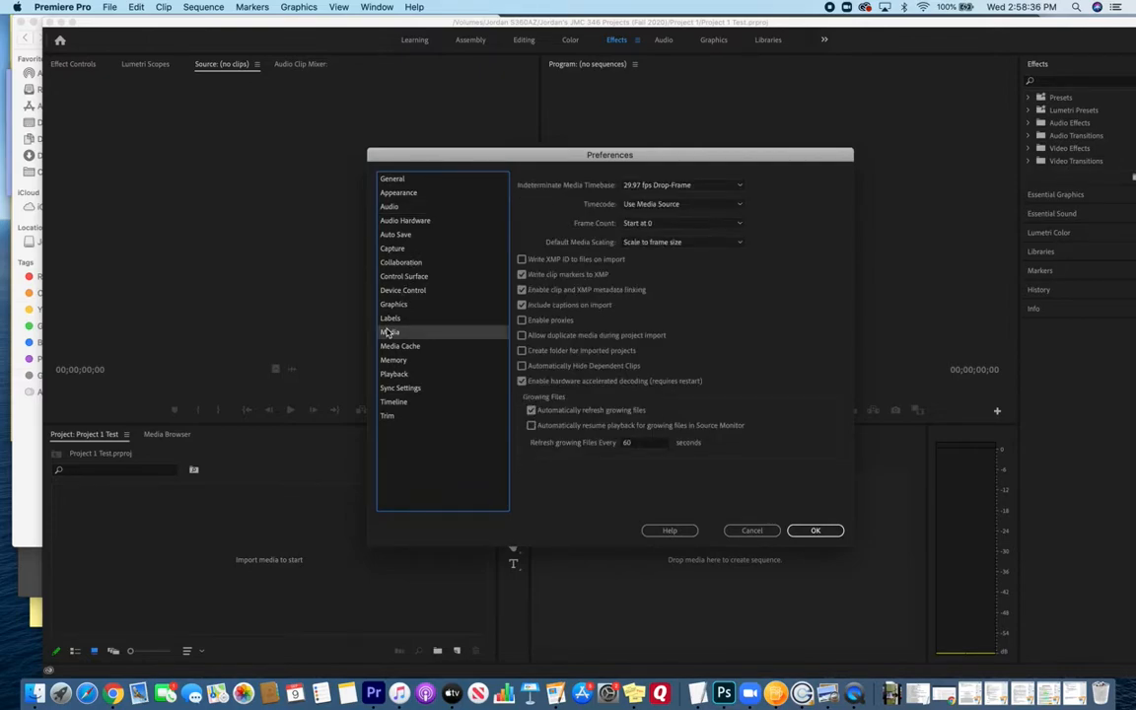
click(401, 181)
click(391, 207)
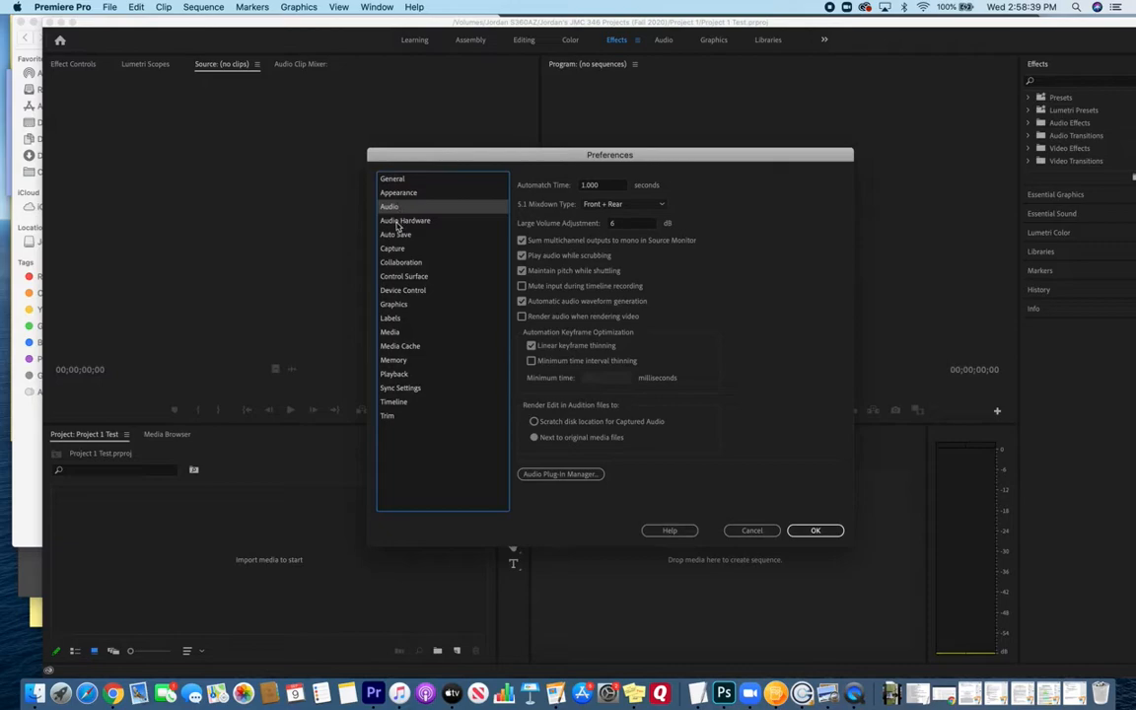
click(396, 237)
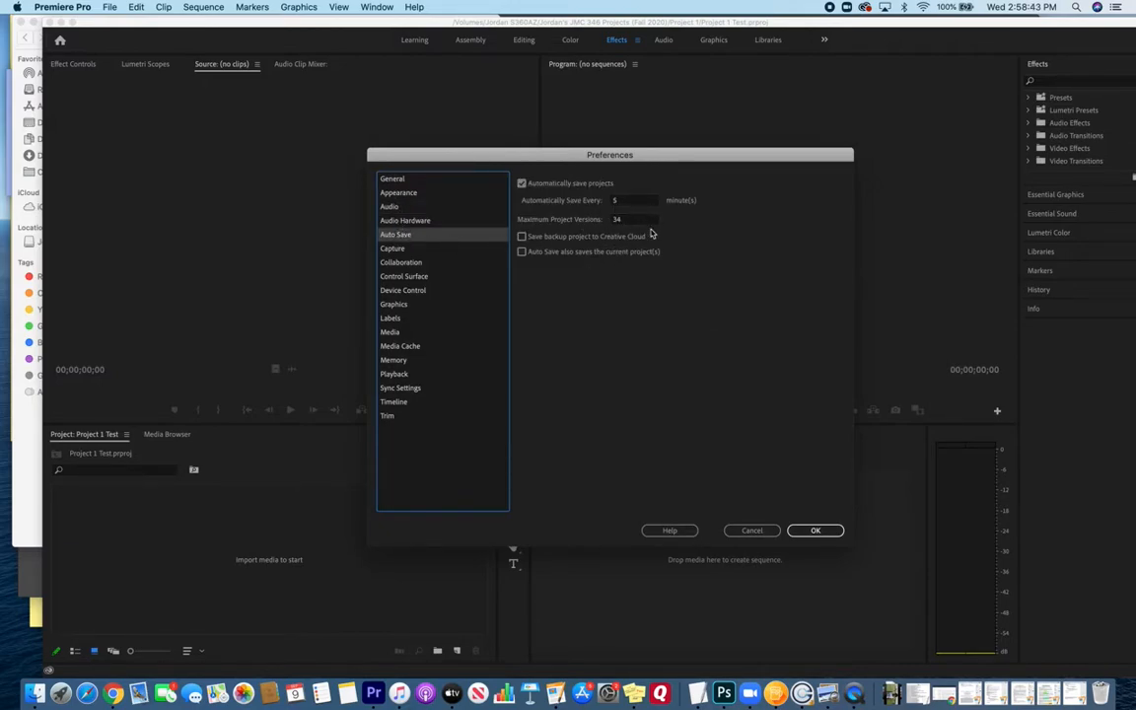
click(815, 530)
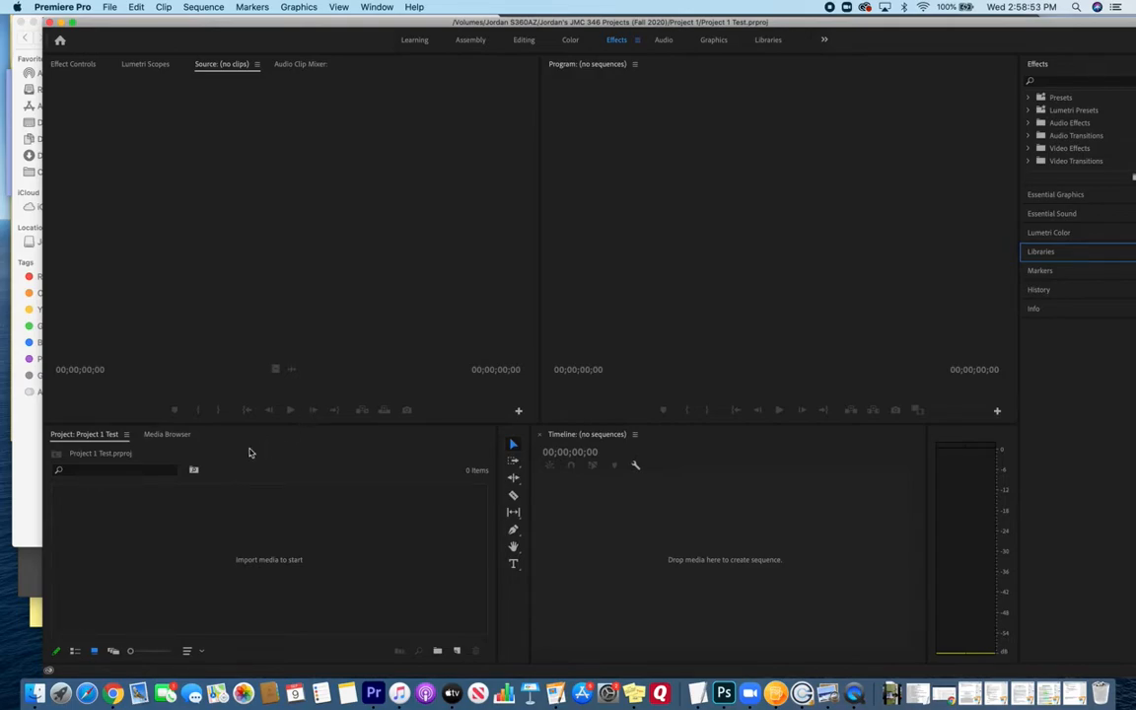
- Start a media import and browse the external drive through Project 1, AVCHD and BDMV to the STREAM folder
click(110, 7)
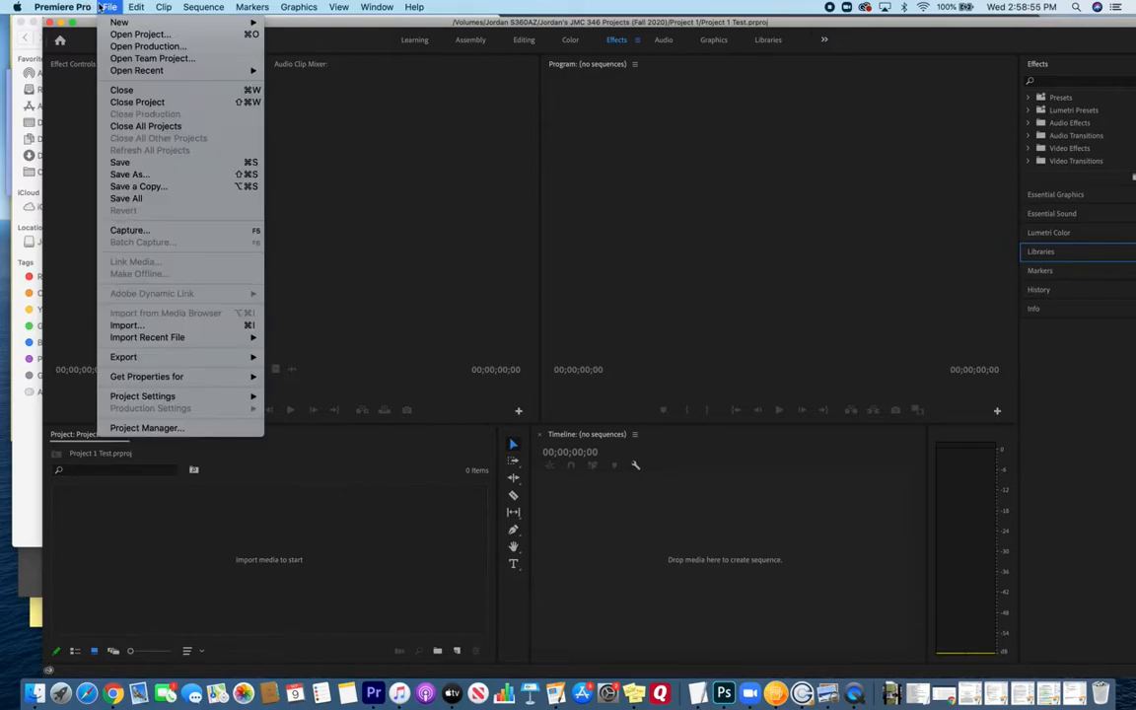
click(204, 568)
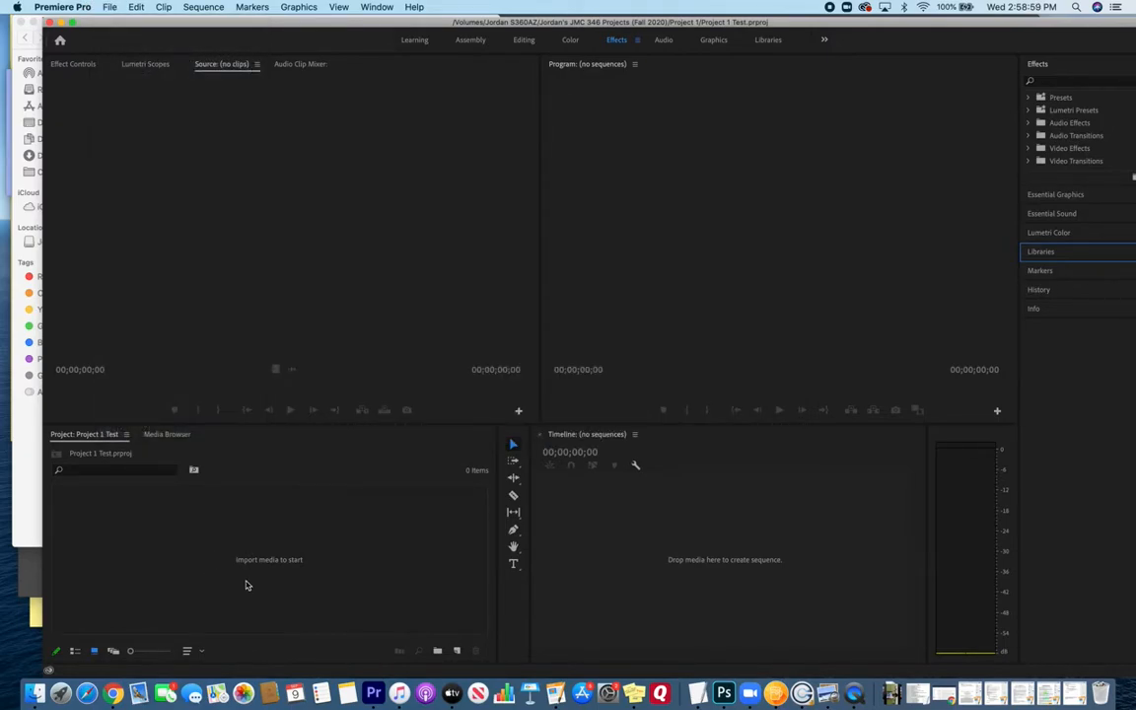
double_click(257, 570)
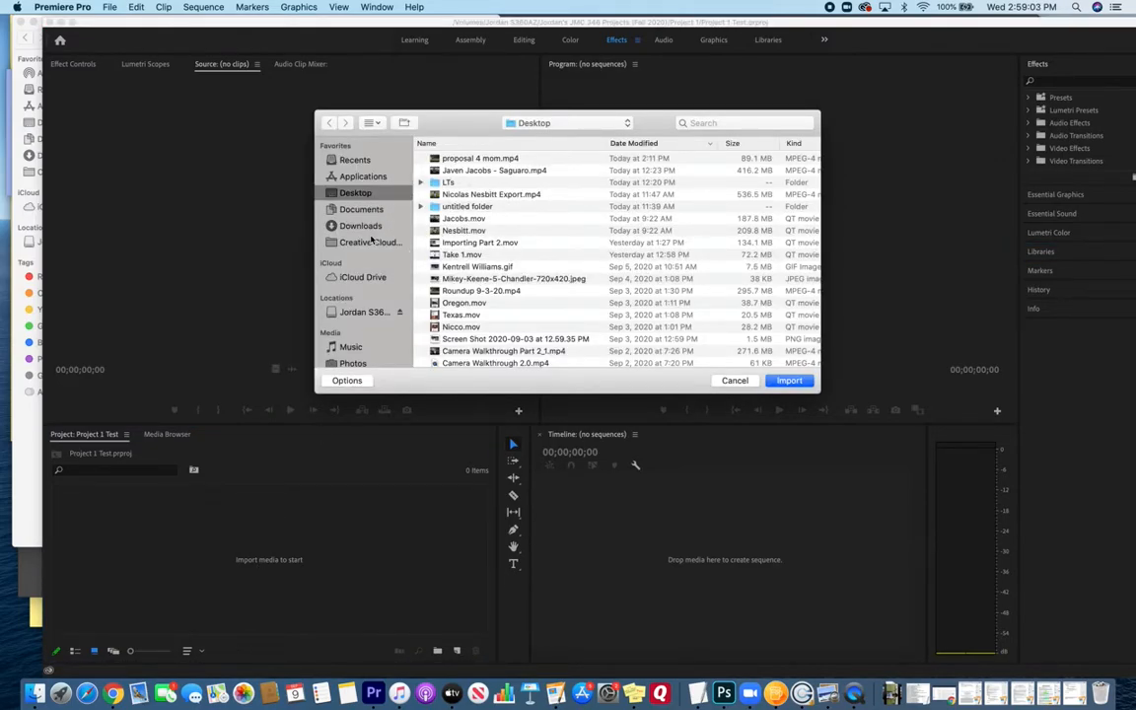
click(361, 312)
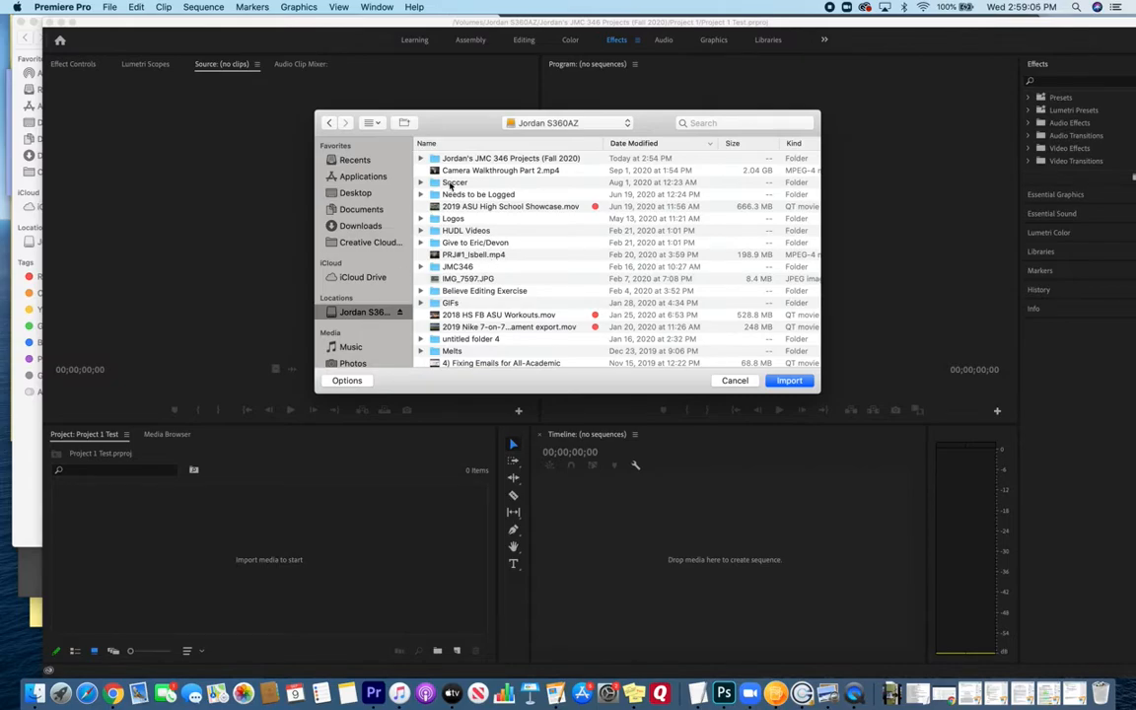
double_click(475, 159)
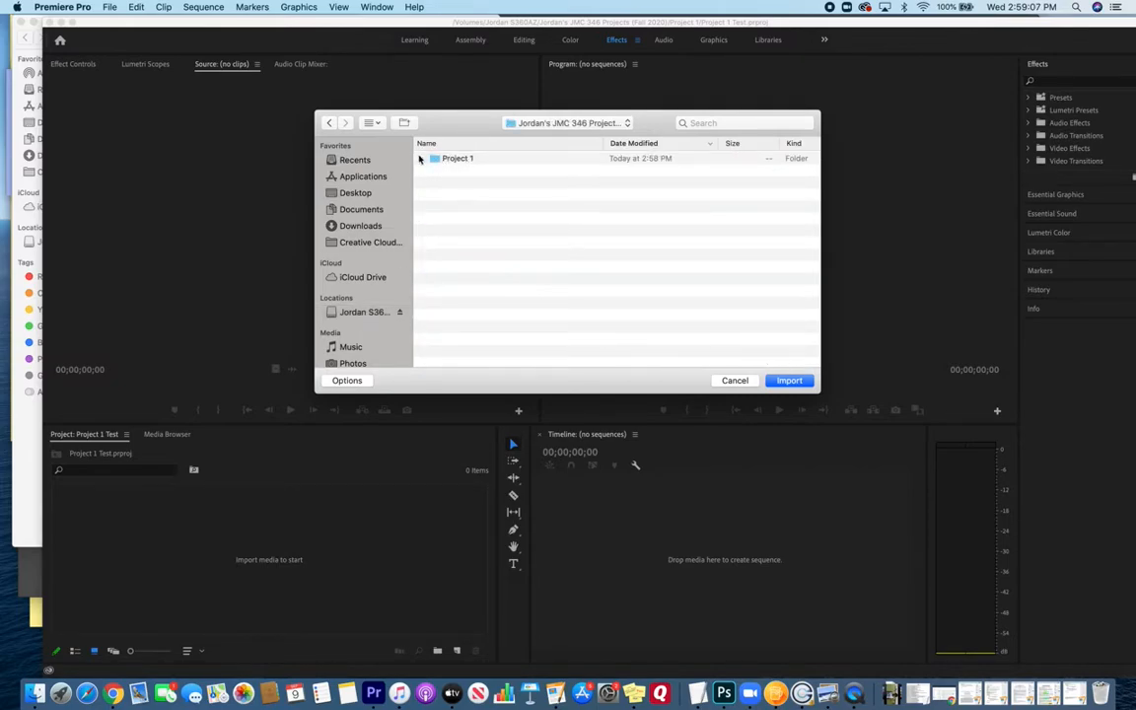
click(420, 158)
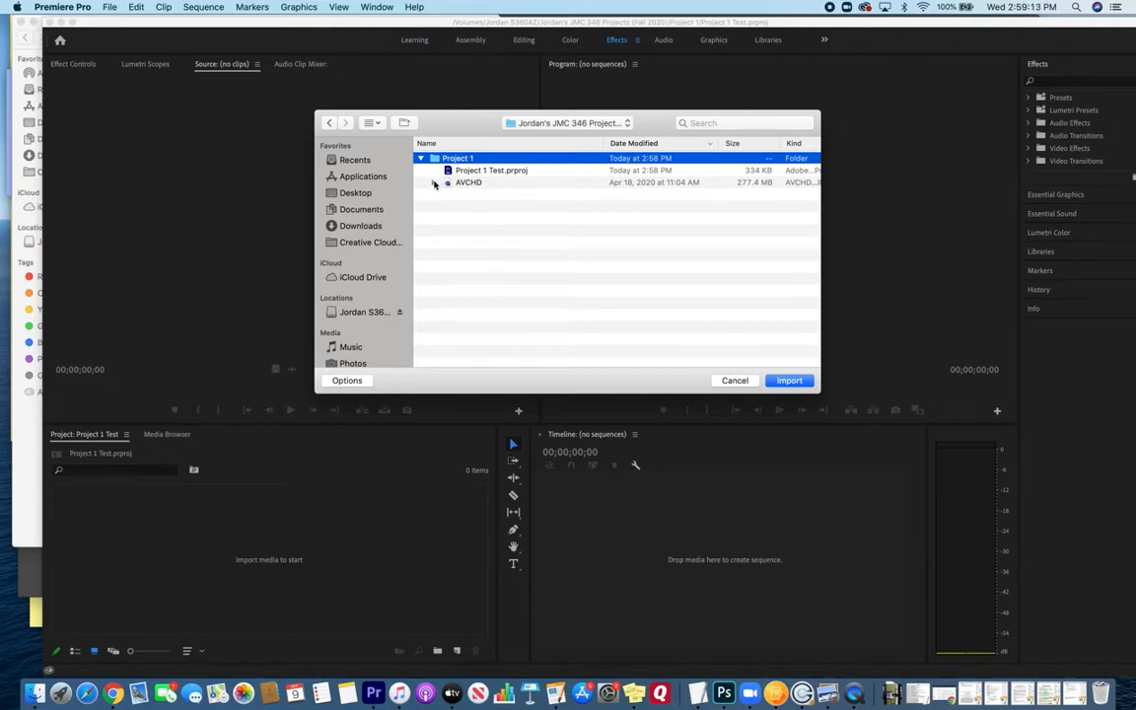
click(433, 183)
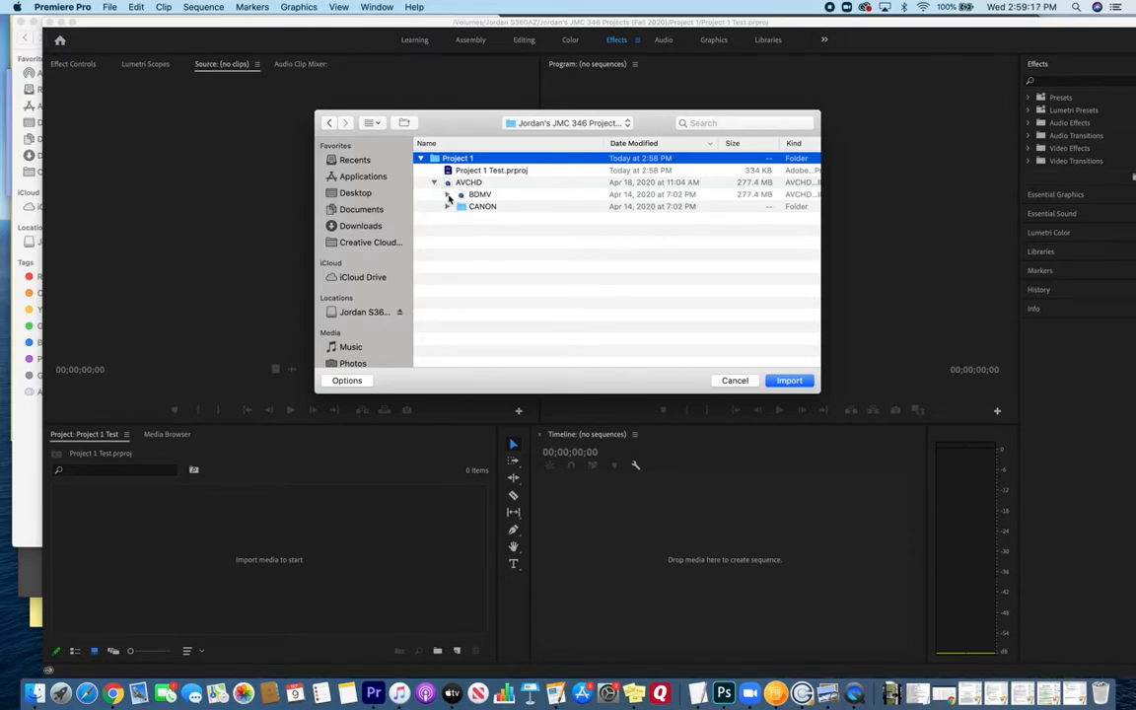
click(448, 195)
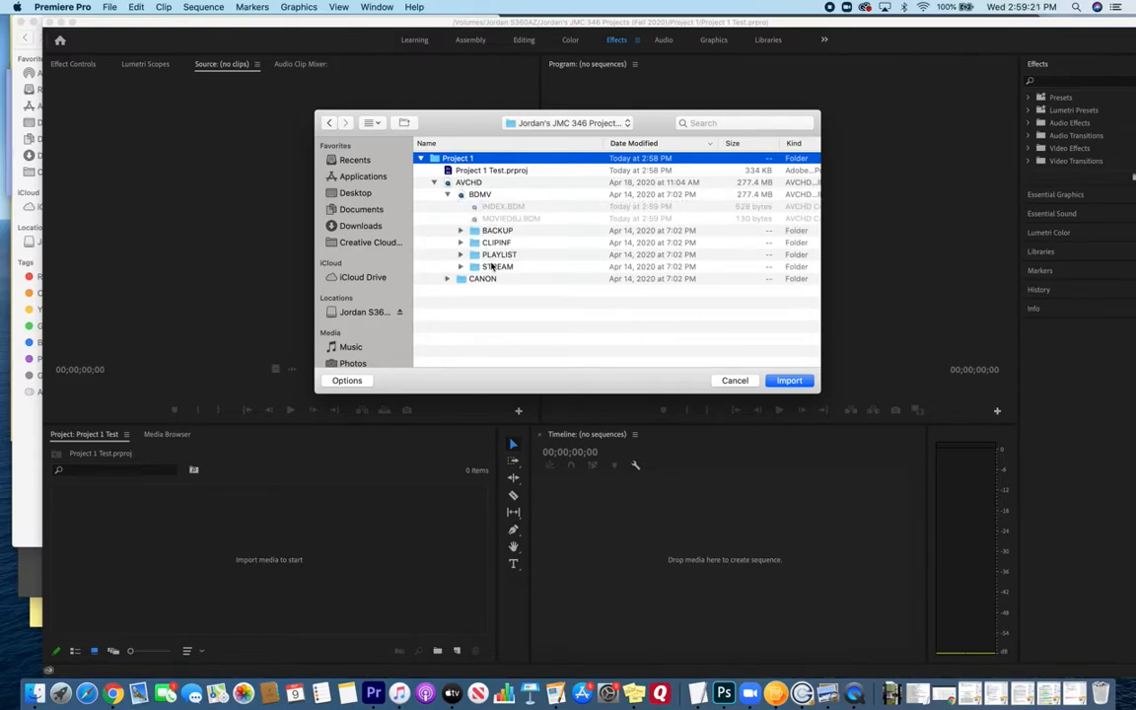
double_click(491, 266)
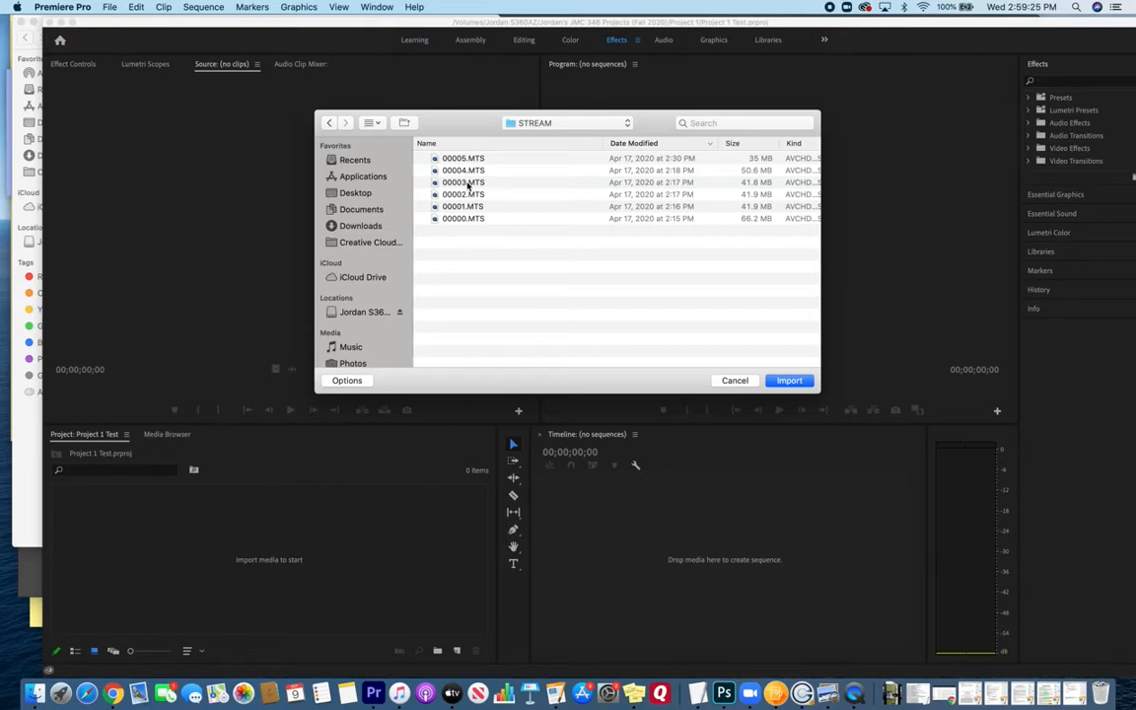
- Import all the clips in the STREAM folder, 00000.MTS through 00005.MTS, into the project
click(467, 163)
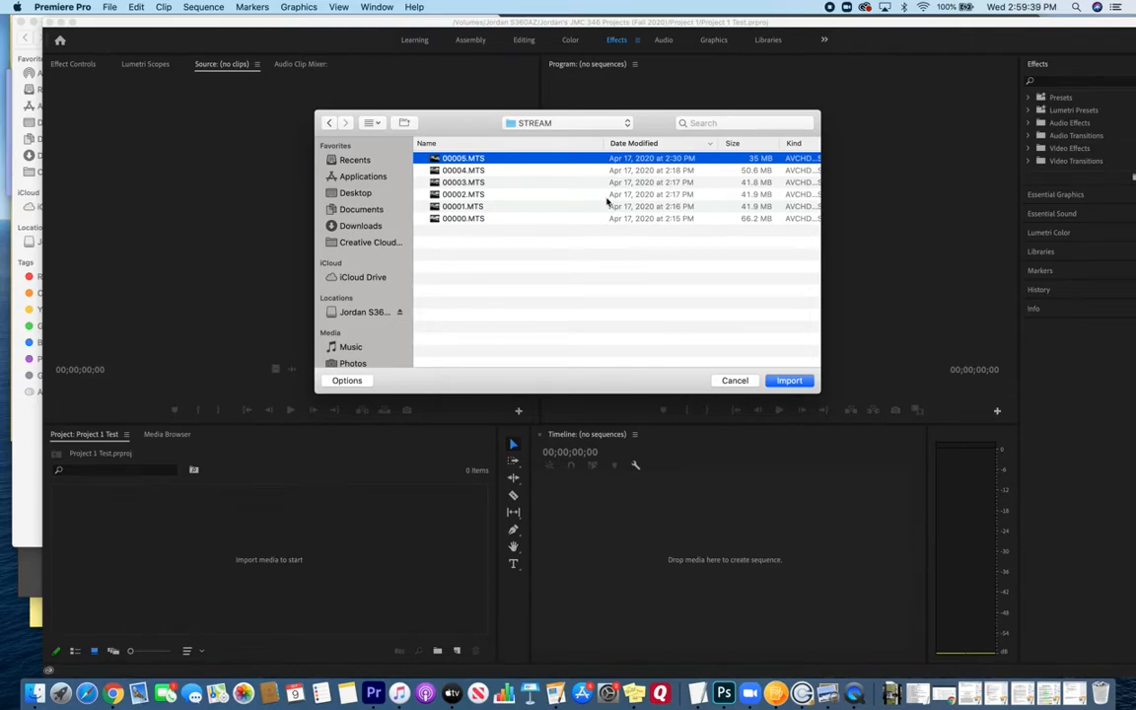
key(super+a)
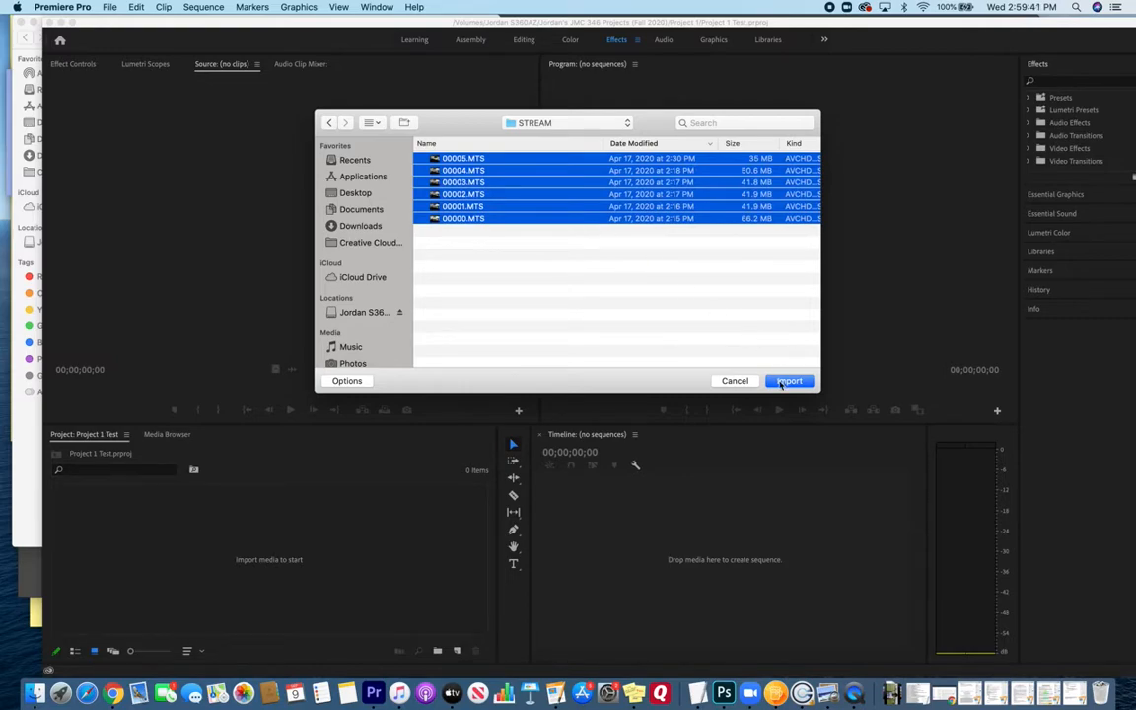
click(780, 384)
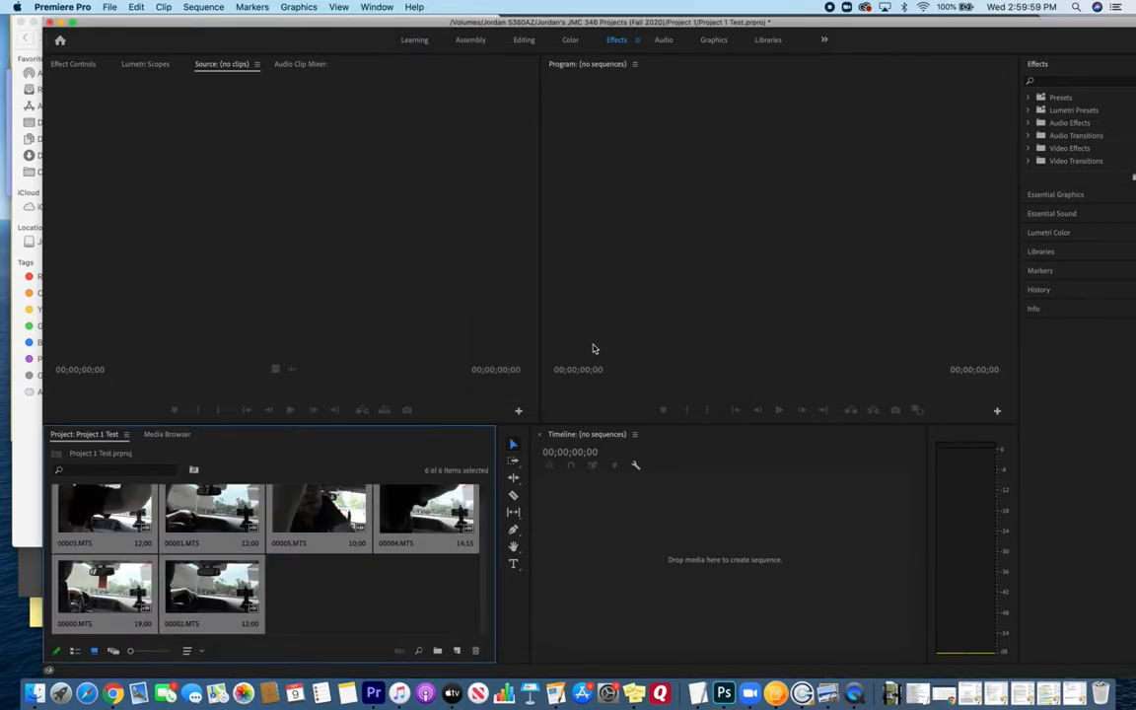
- Preview the imported clips 00002.MTS, 00003.MTS and 00001.MTS in the Source monitor, scrubbing through 00002.MTS
scroll(337, 501, up, 1)
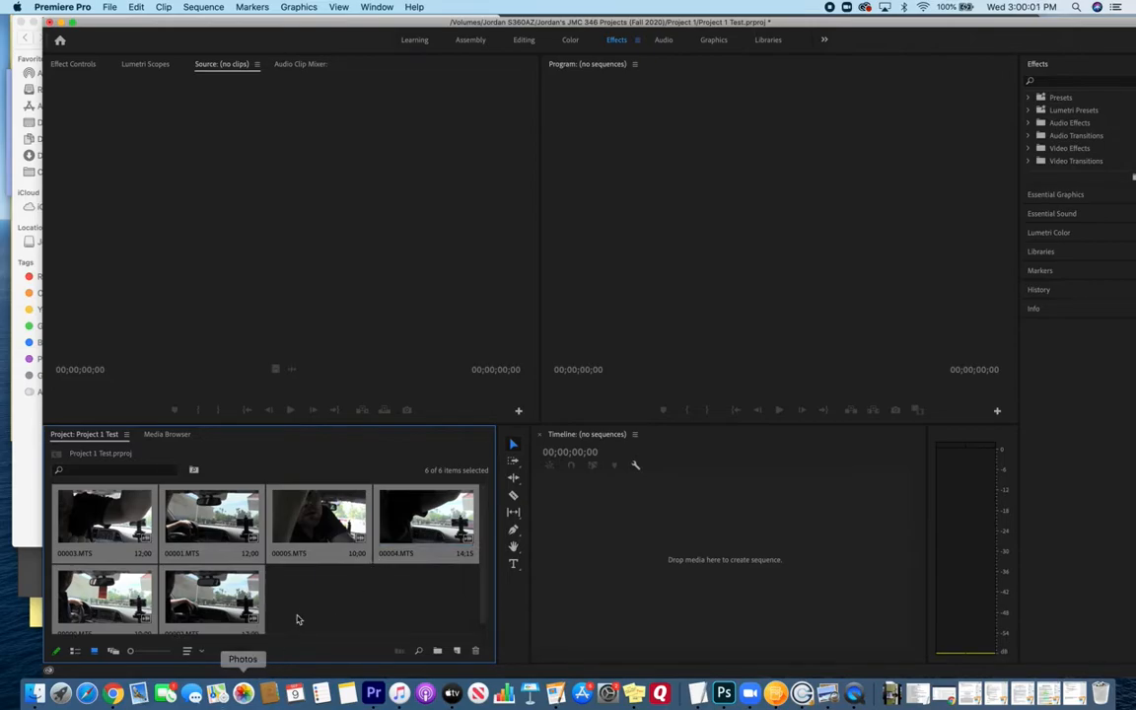
scroll(301, 616, down, 1)
double_click(199, 583)
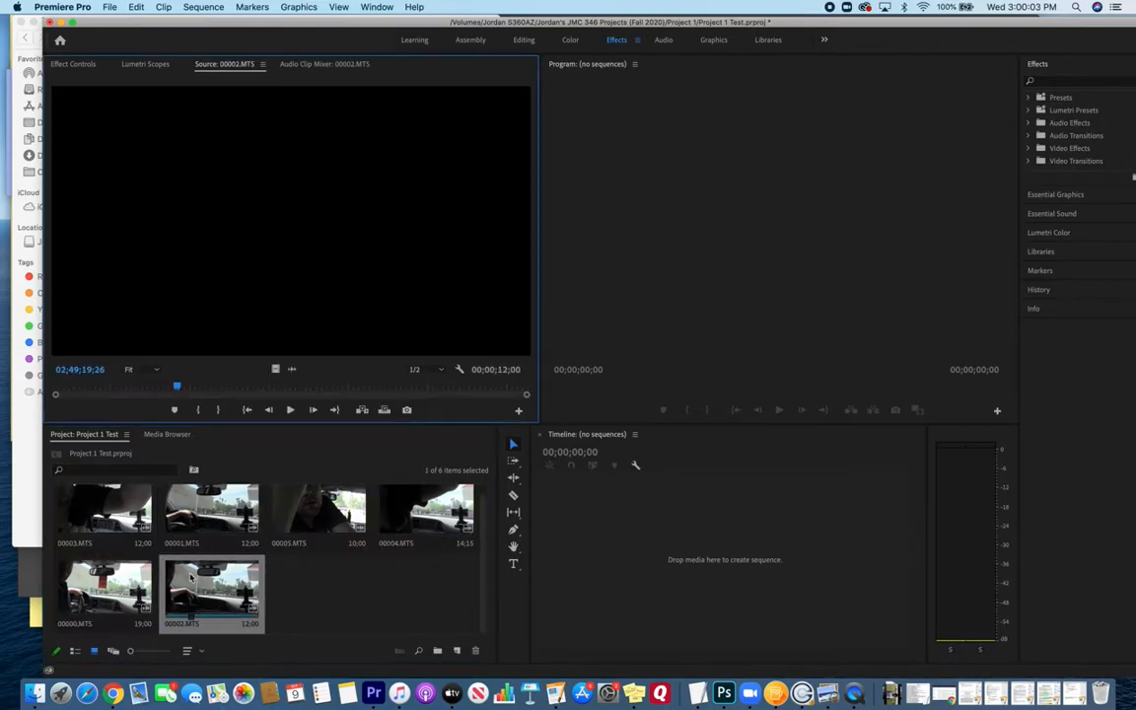
mouse_move(86, 386)
mouse_down()
mouse_move(492, 382)
mouse_move(106, 385)
mouse_up()
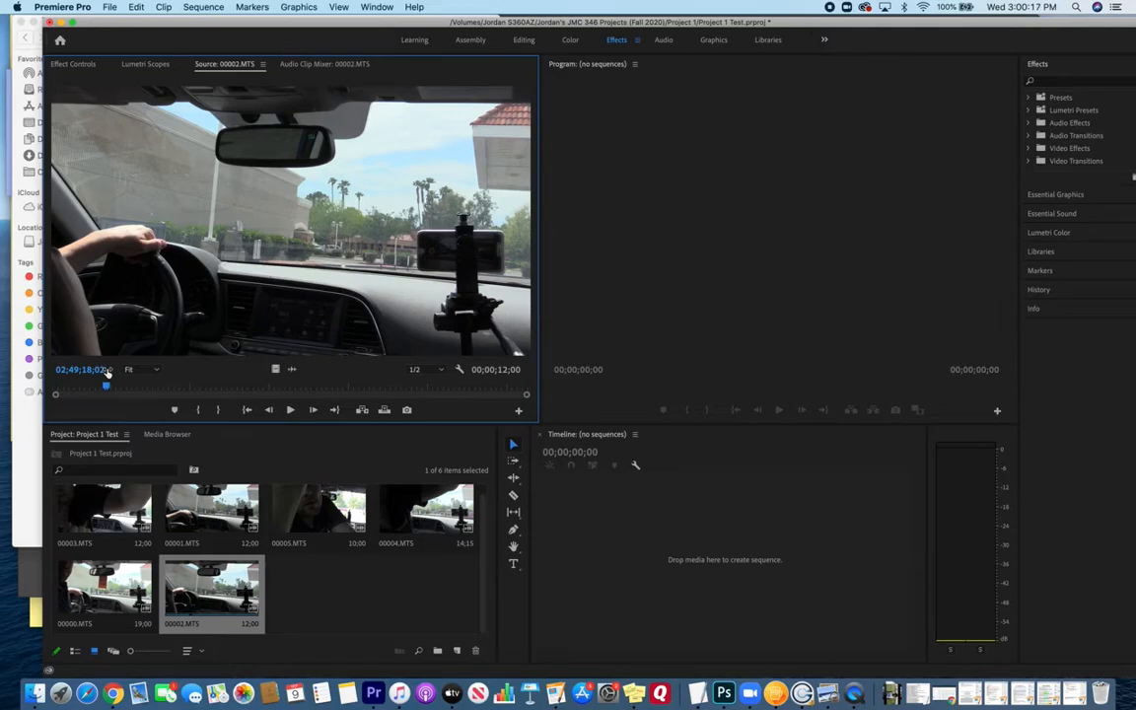
double_click(103, 508)
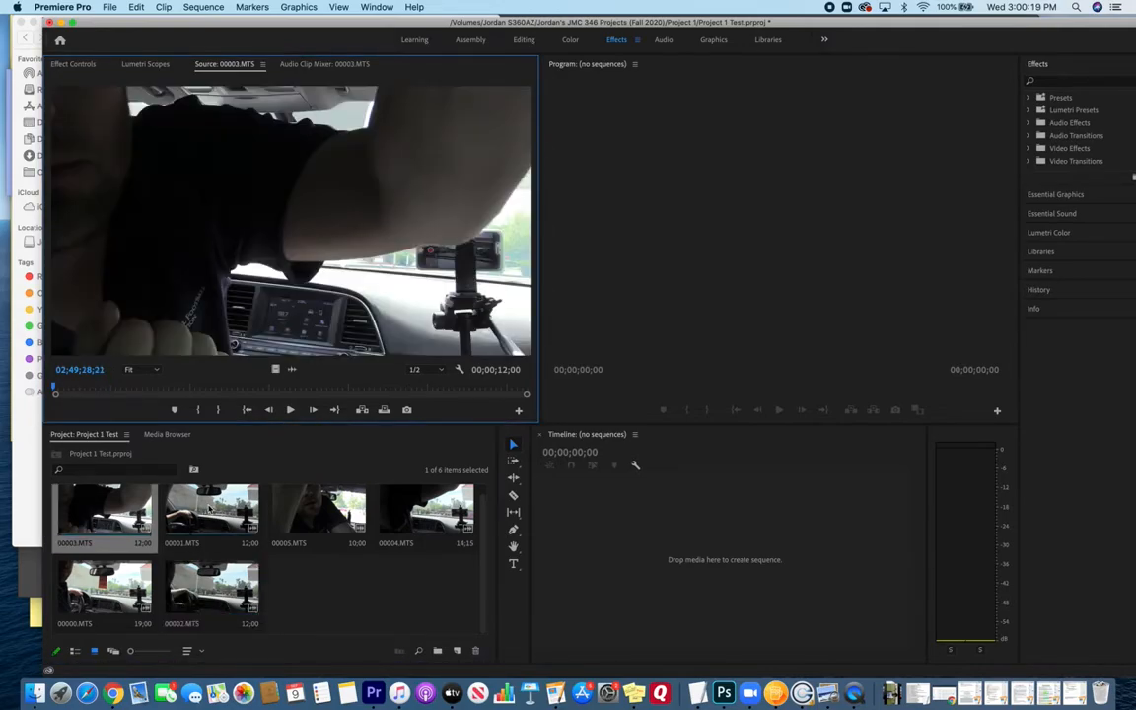
double_click(209, 509)
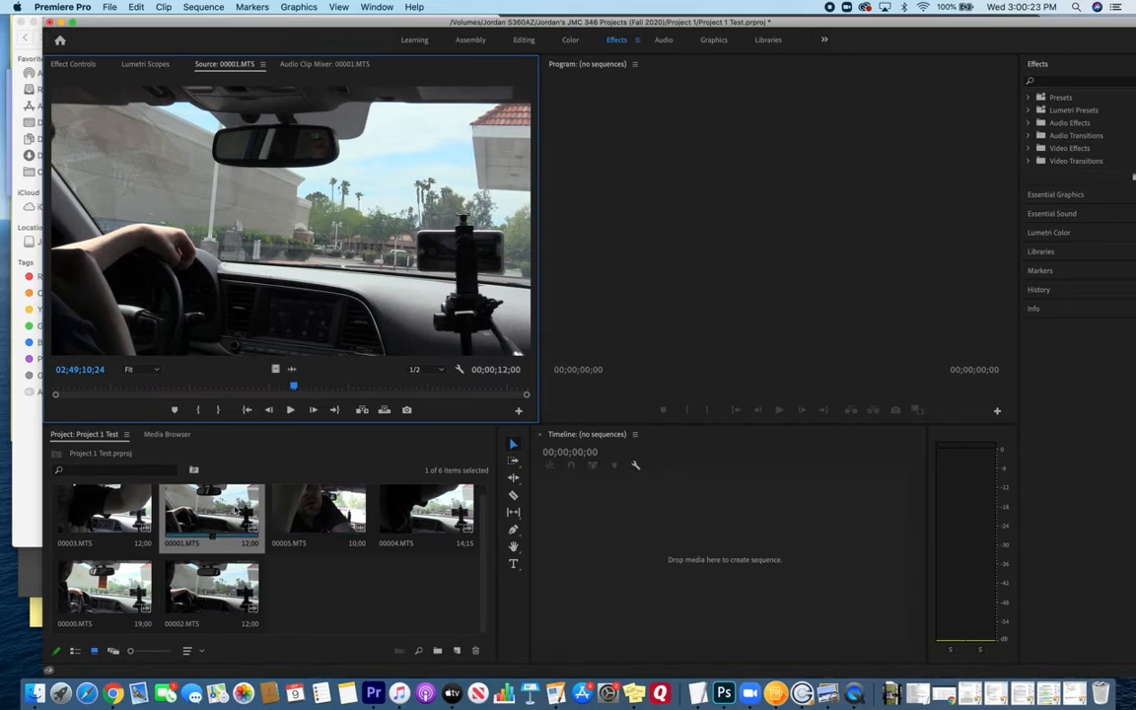
- Save the project and switch to Finder to check the saved file in the Project 1 folder
click(111, 7)
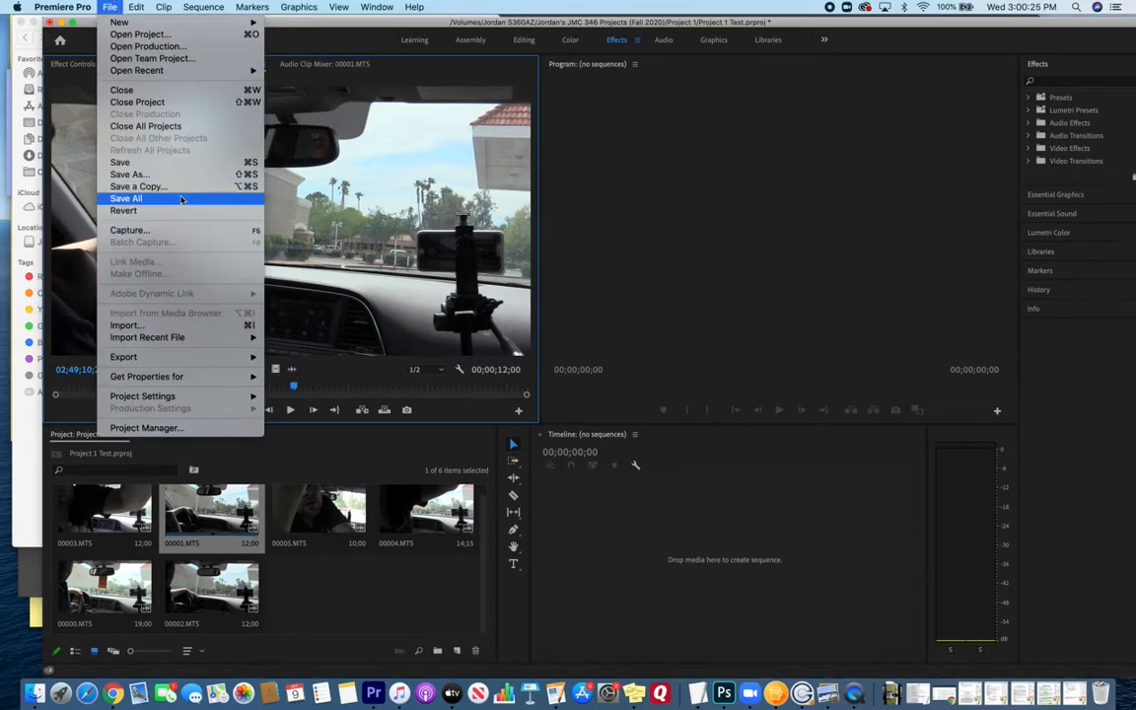
click(172, 163)
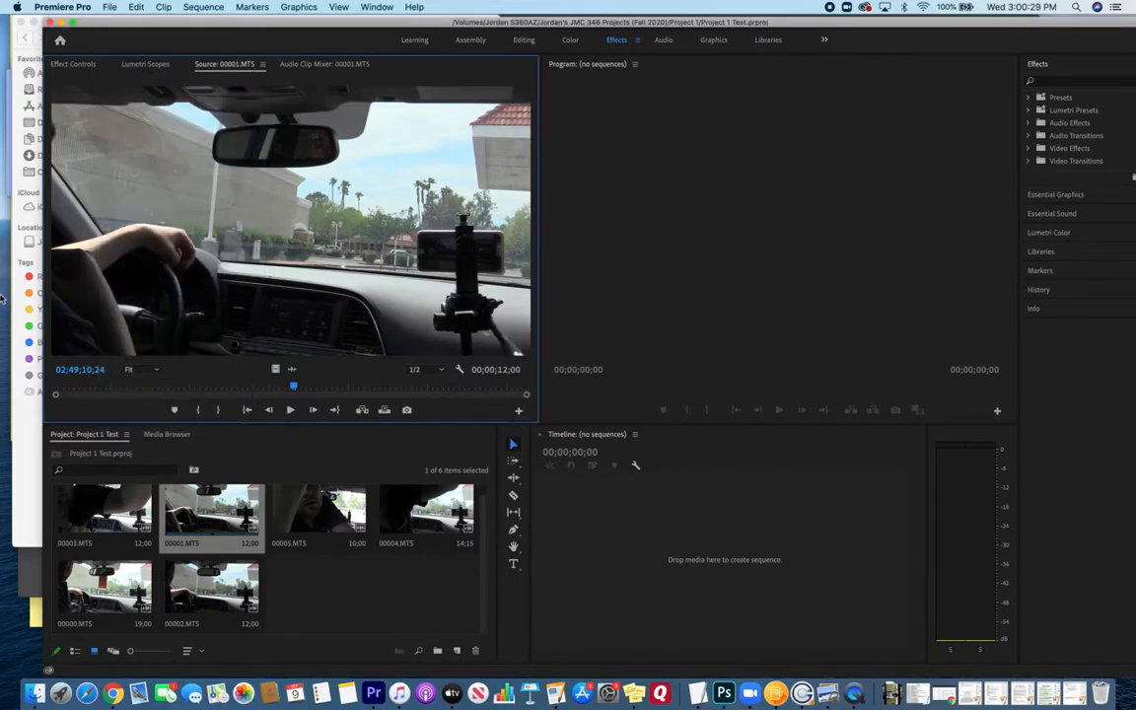
click(20, 356)
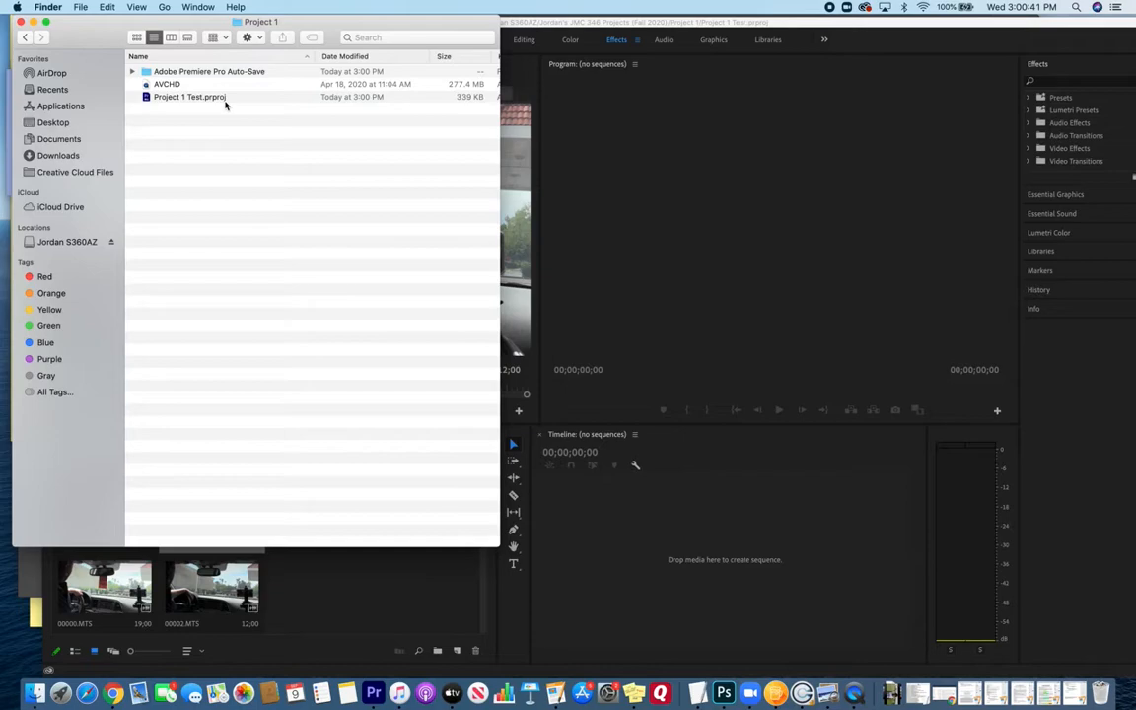
- Inspect the Adobe Premiere Pro Auto-Save folder inside Project 1 and compare the project folder's contents with the Desktop
double_click(194, 71)
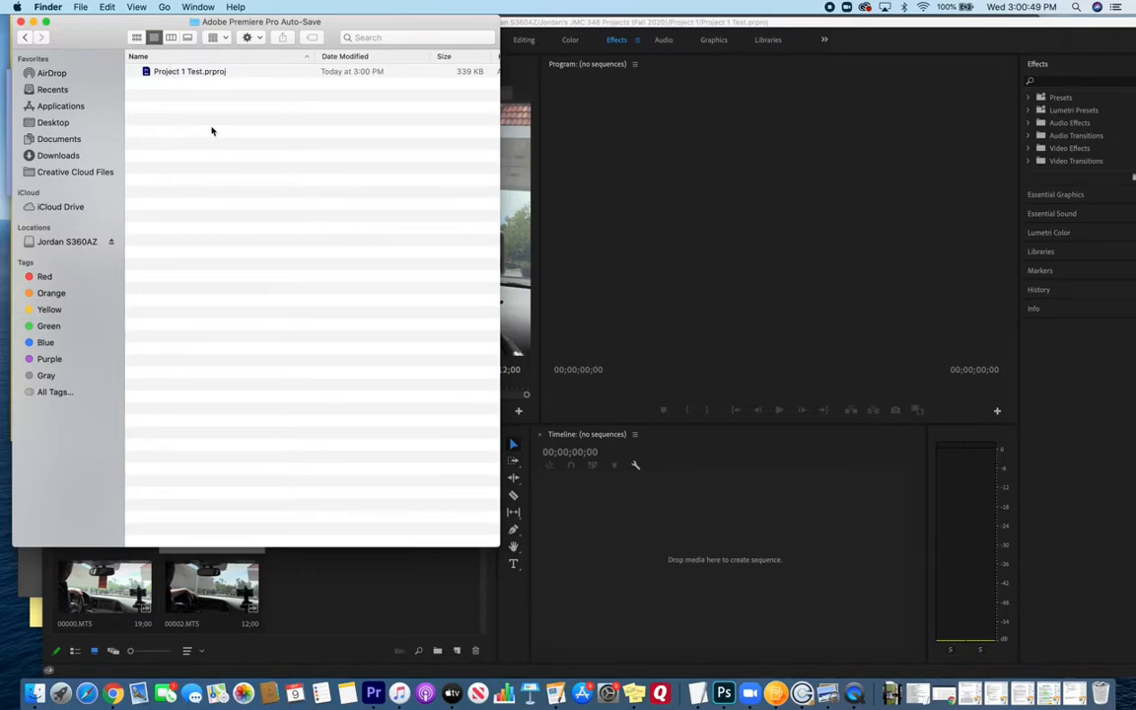
click(27, 38)
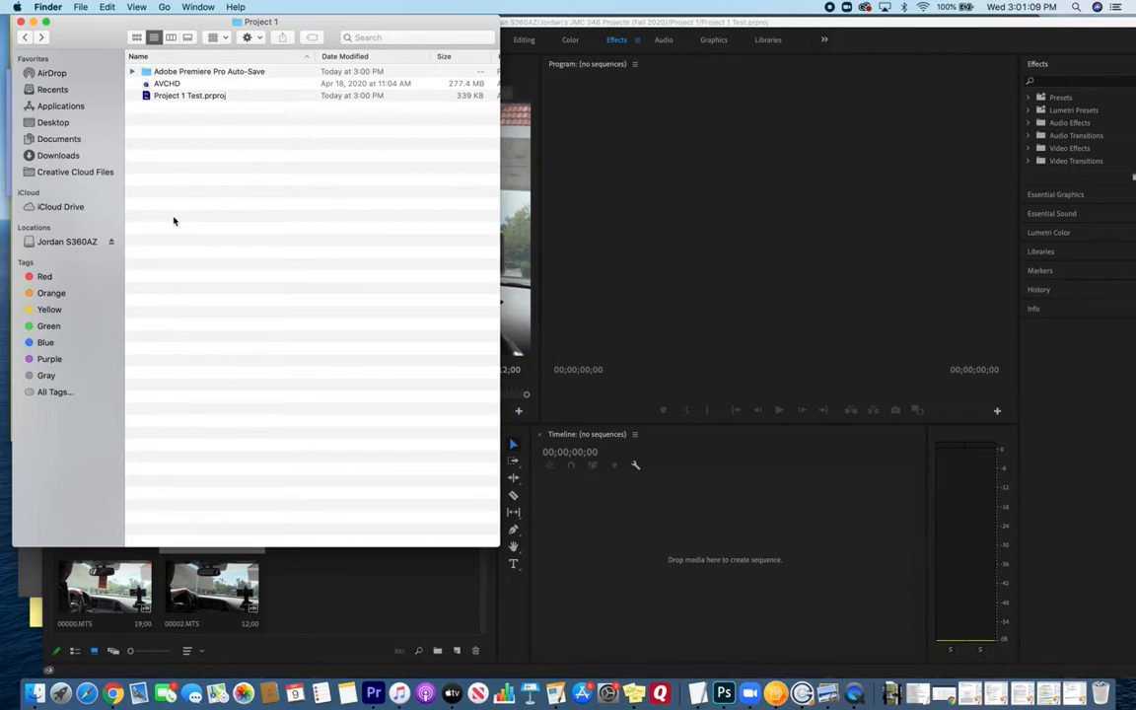
click(51, 123)
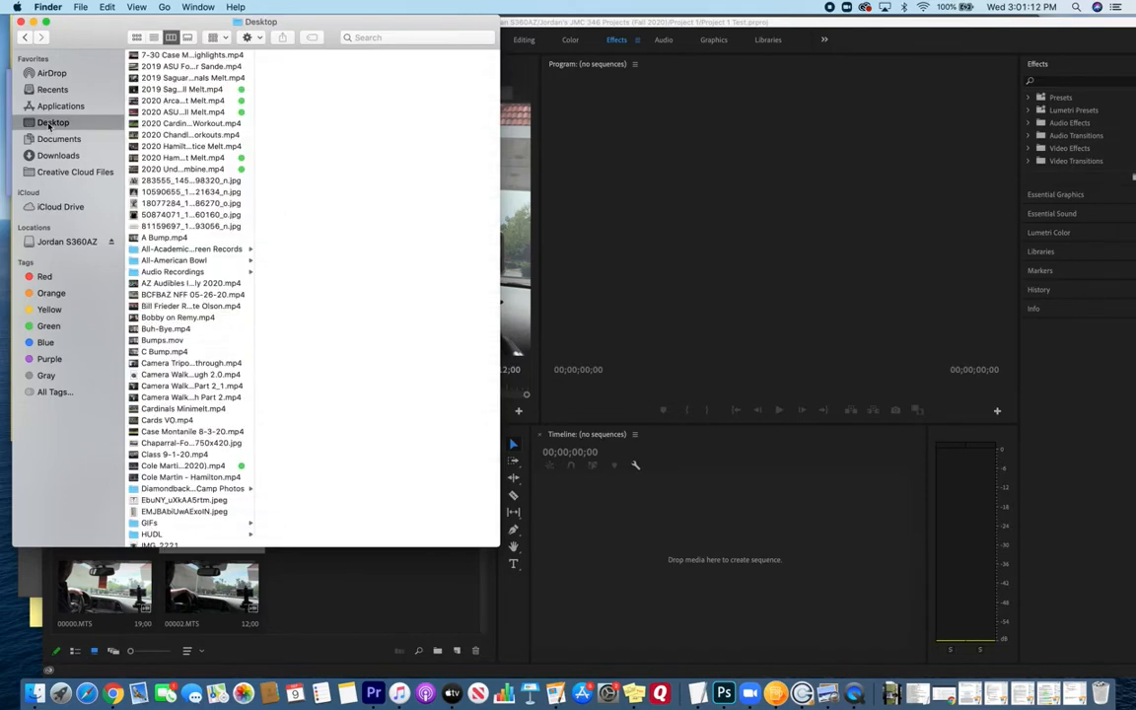
click(25, 37)
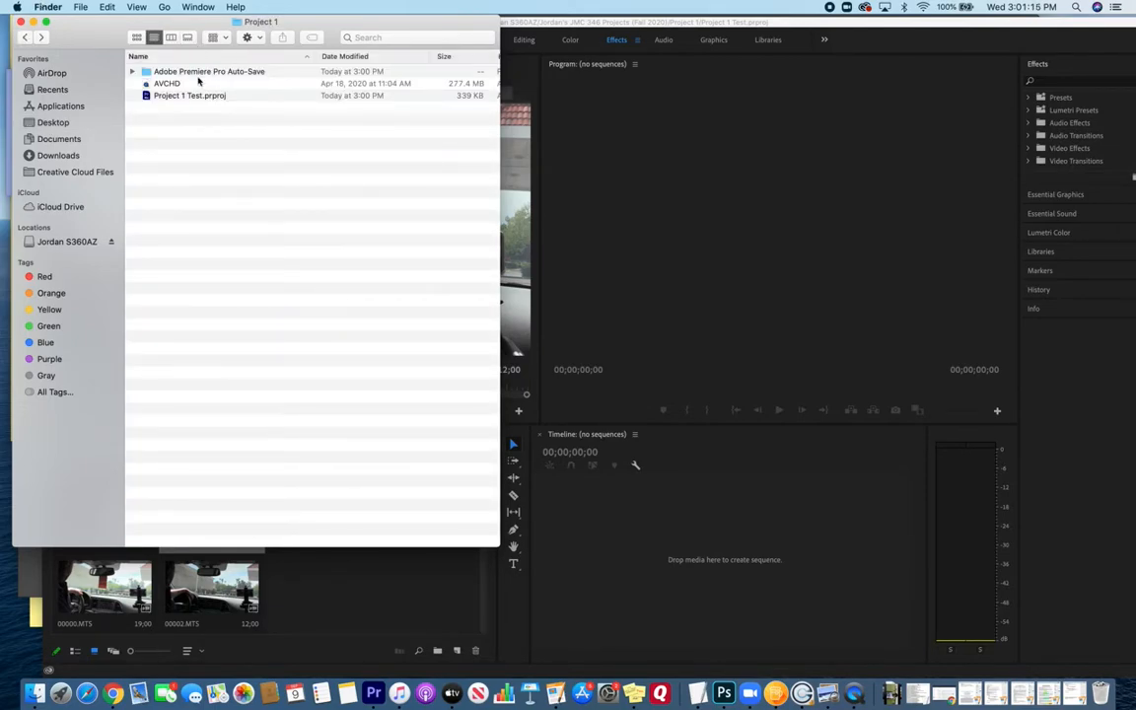
click(56, 123)
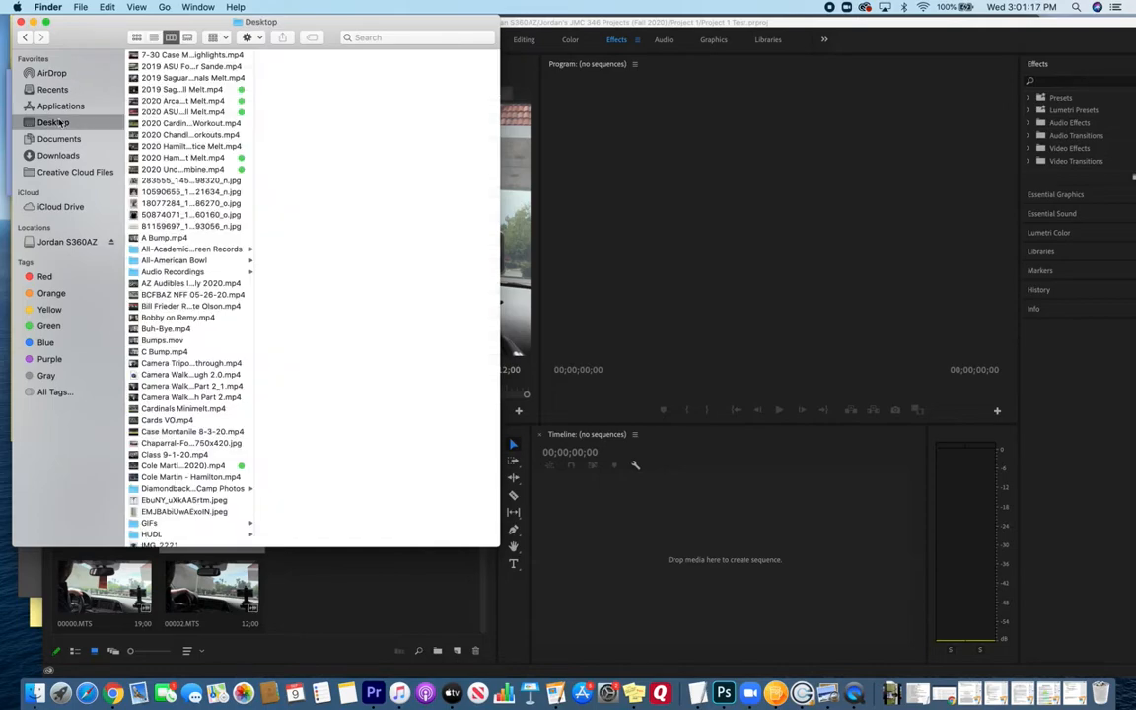
- Import the Arcadia 3 and Arcadia JPEG photos from the Desktop into the Premiere Pro project and minimize the Finder window
scroll(192, 291, down, 15)
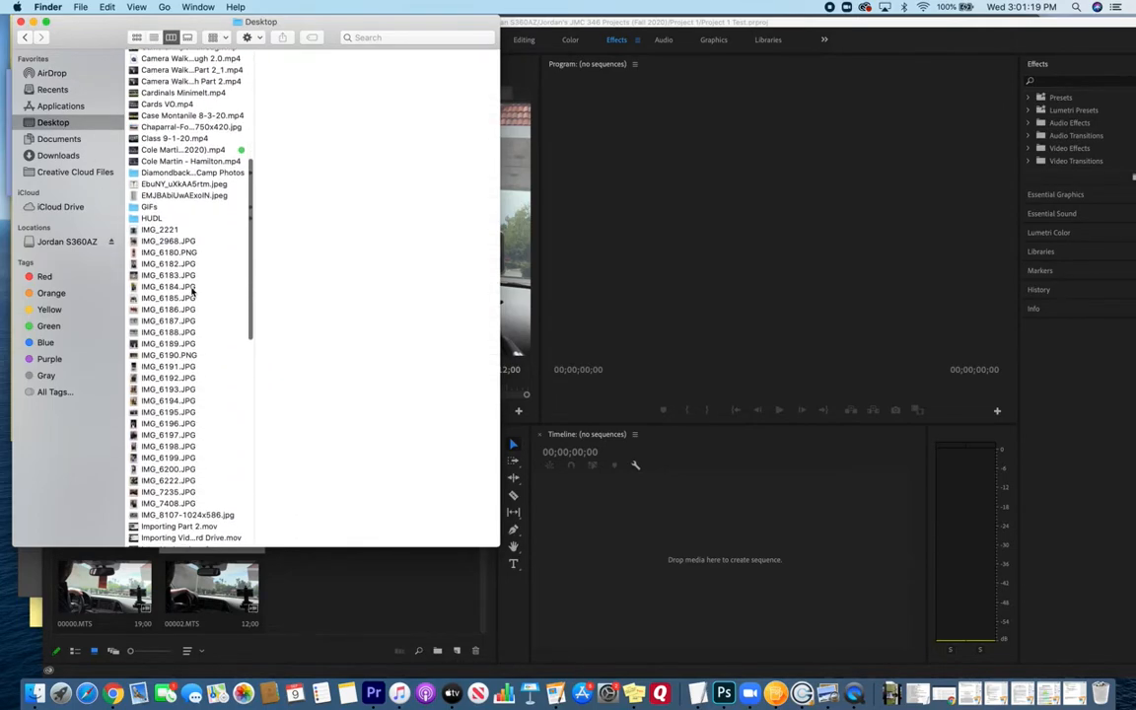
scroll(192, 291, down, 5)
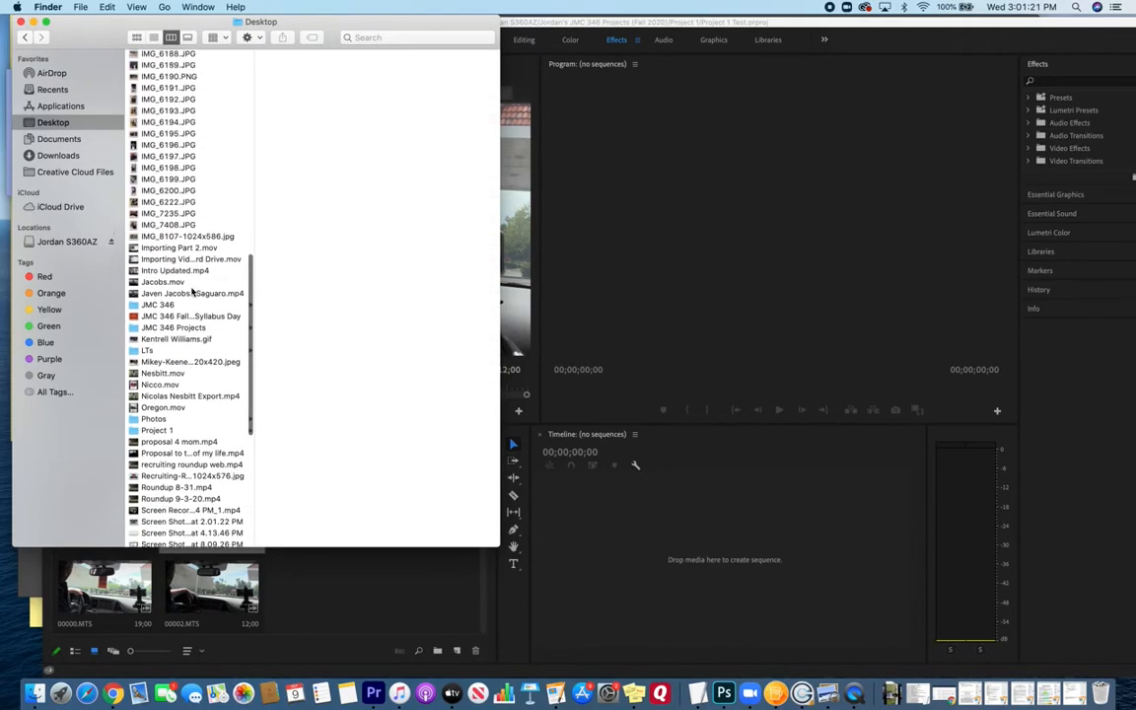
scroll(192, 291, down, 5)
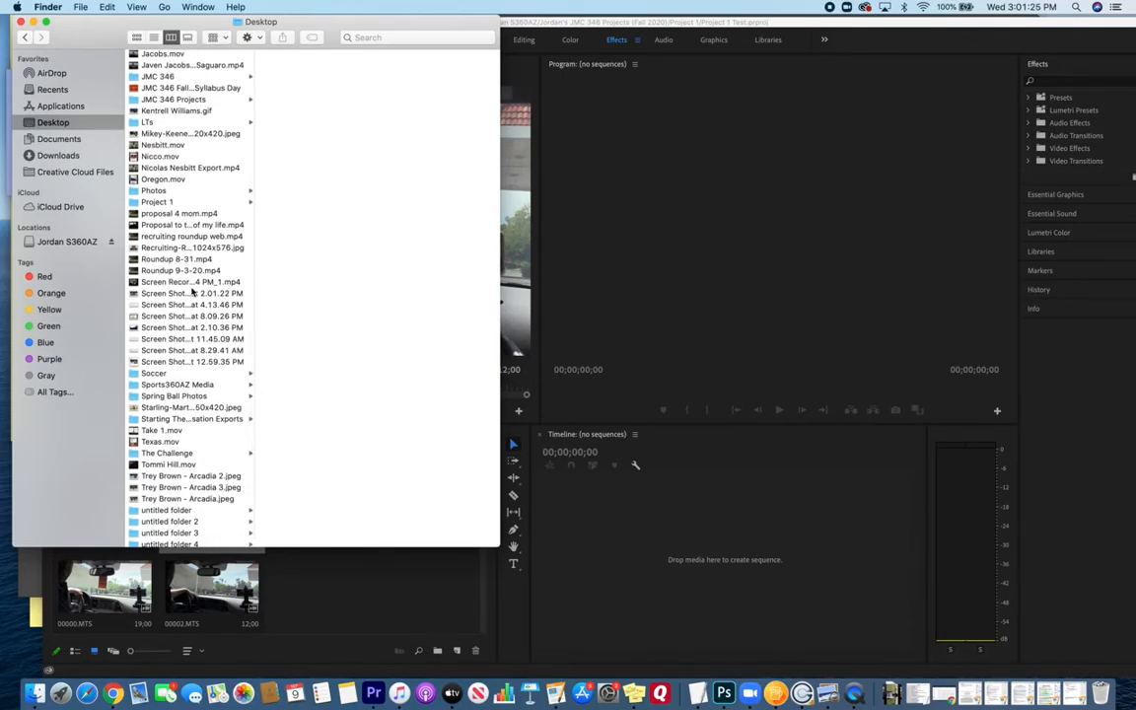
scroll(192, 365, down, 3)
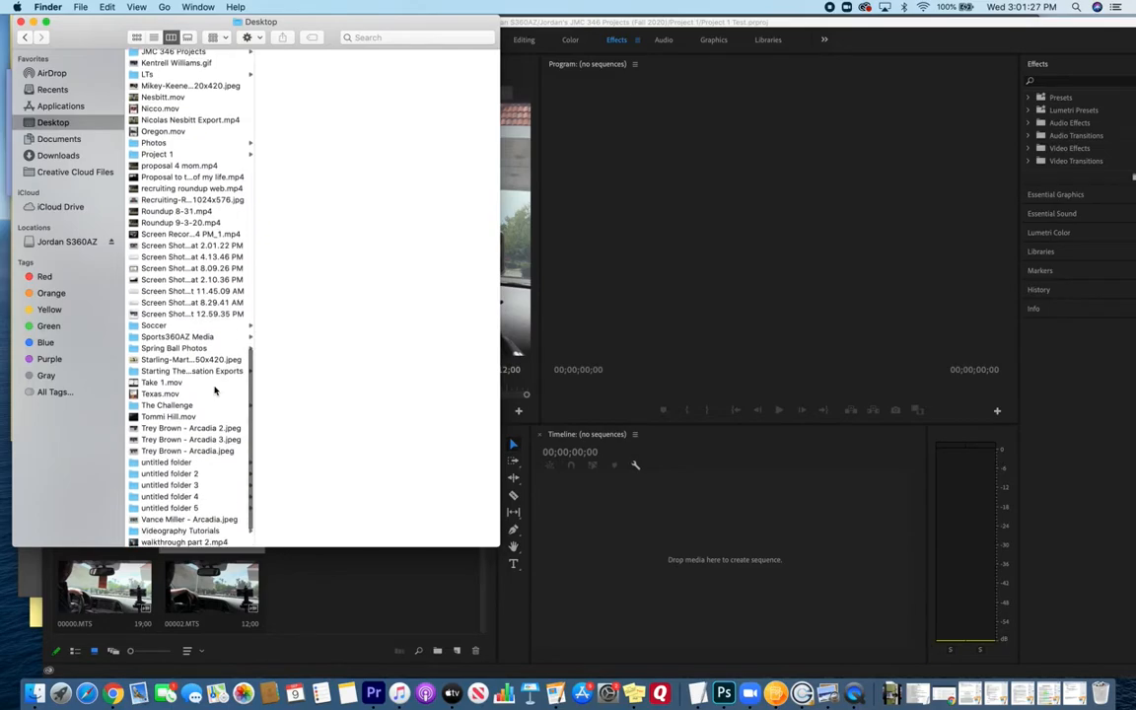
click(209, 439)
drag(108, 21, 686, 21)
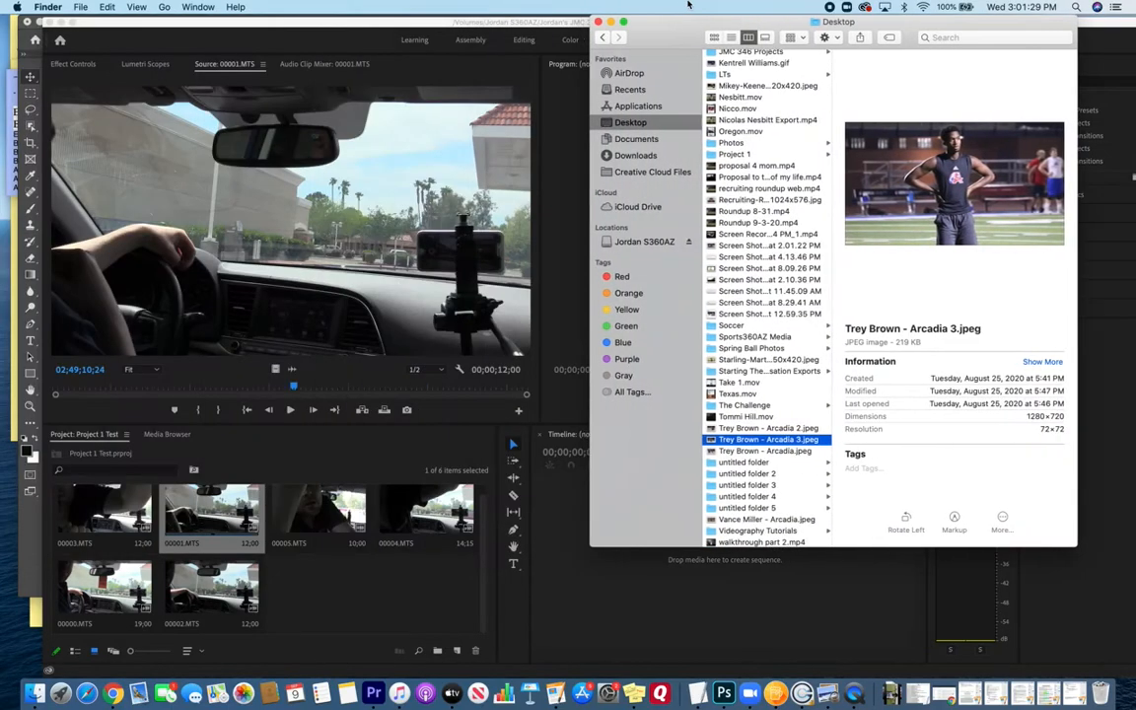
shift+click(775, 451)
drag(774, 452, 396, 594)
drag(609, 24, 608, 24)
click(609, 22)
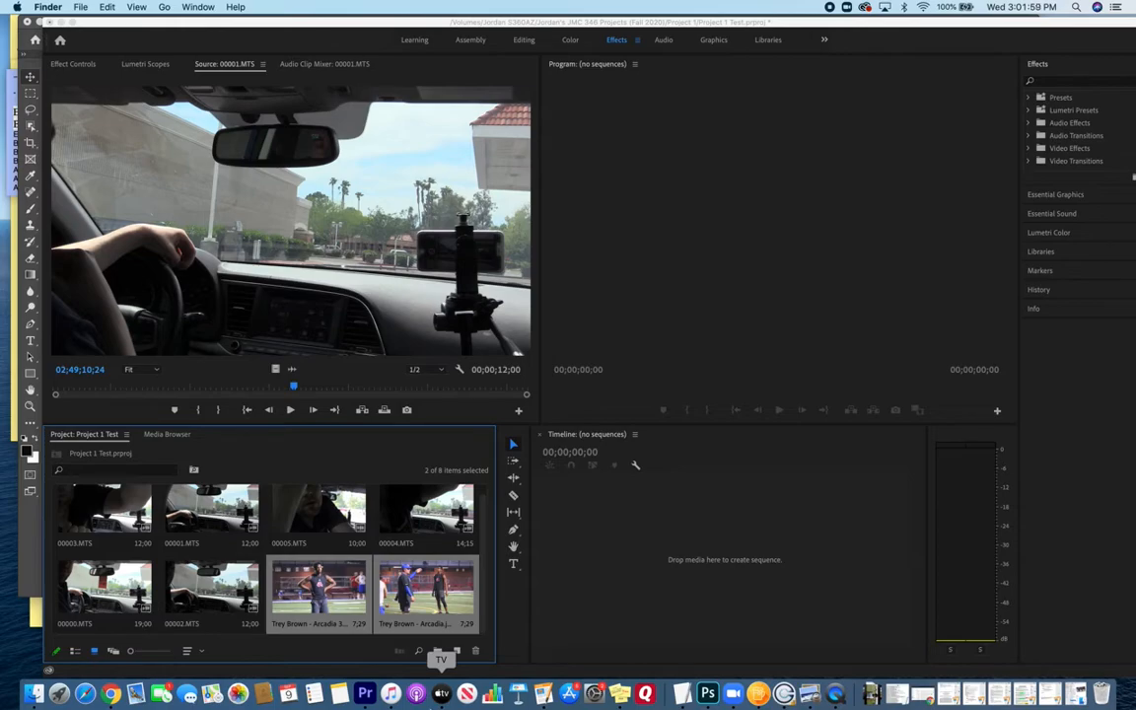
- Preview the two imported Arcadia photos in the Source monitor and check their original files on the Desktop
double_click(321, 599)
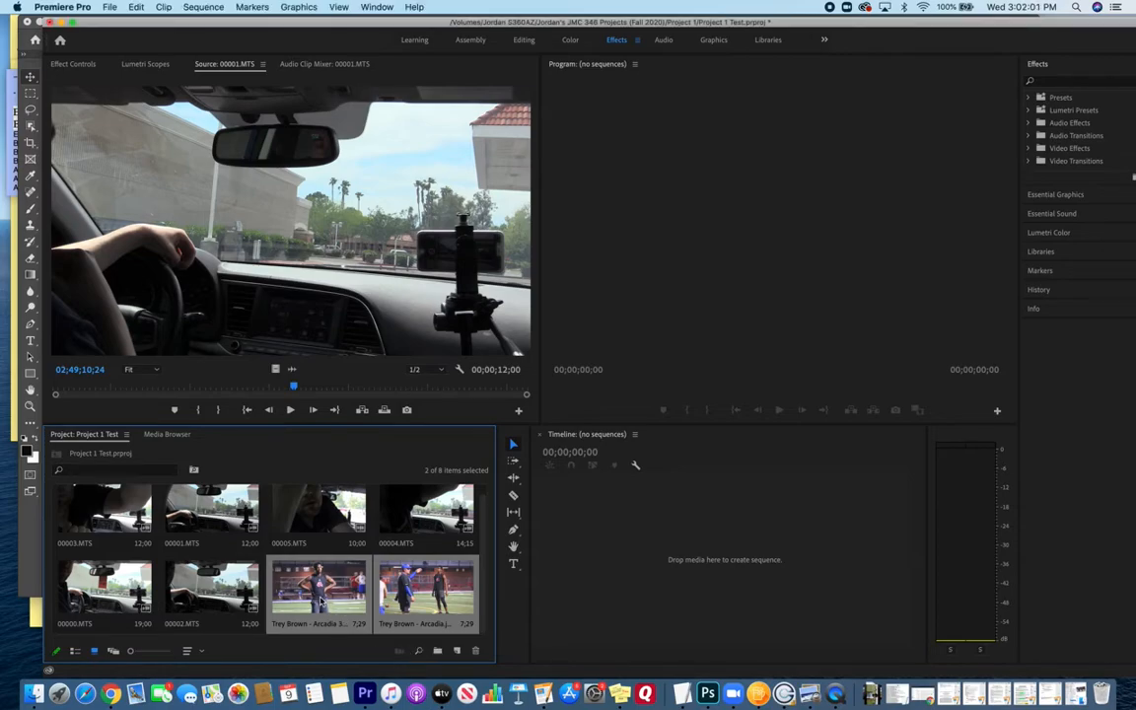
double_click(418, 585)
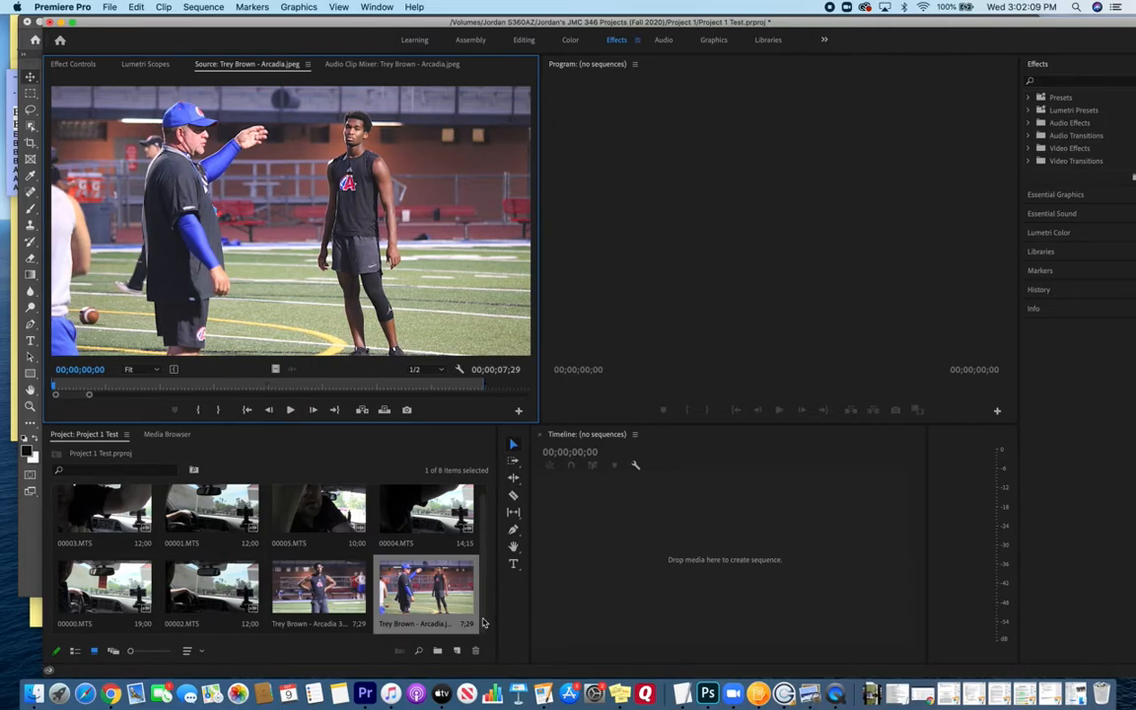
click(1053, 693)
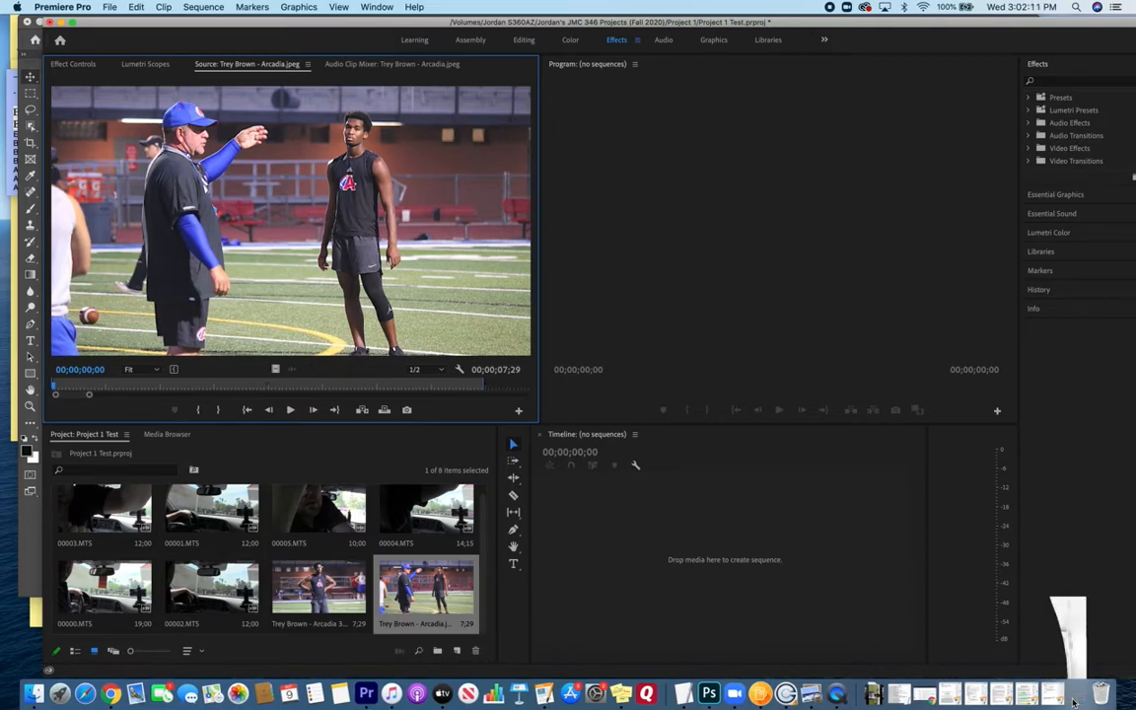
drag(760, 451, 645, 243)
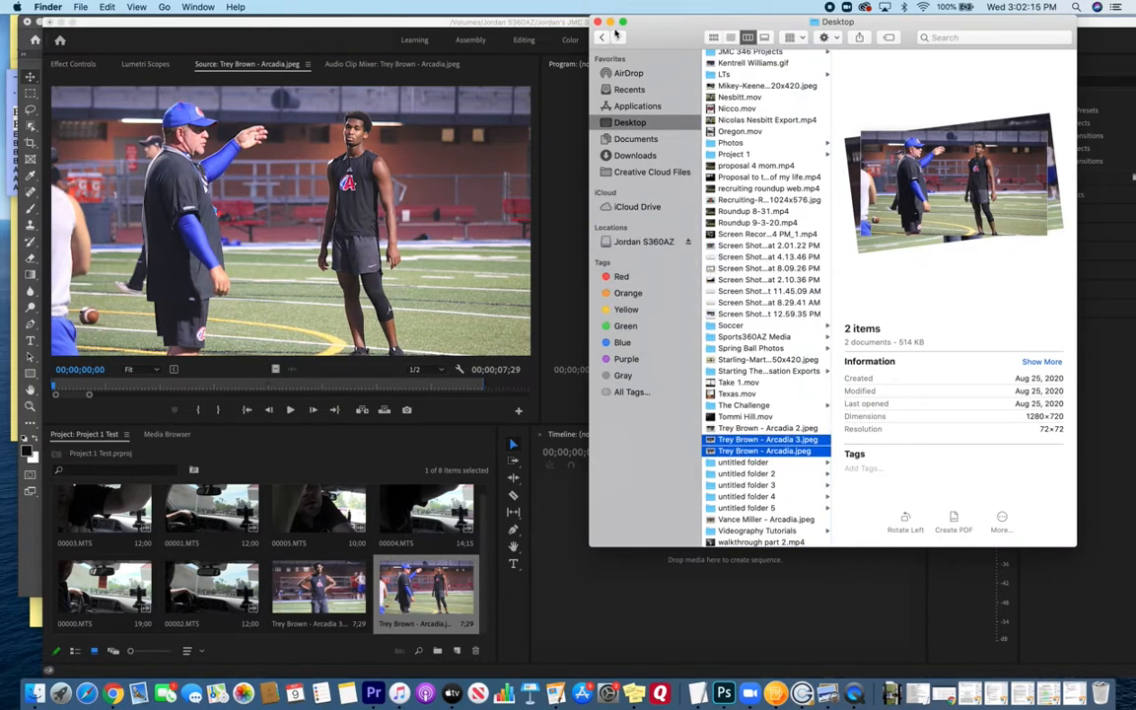
key(super+m)
click(328, 544)
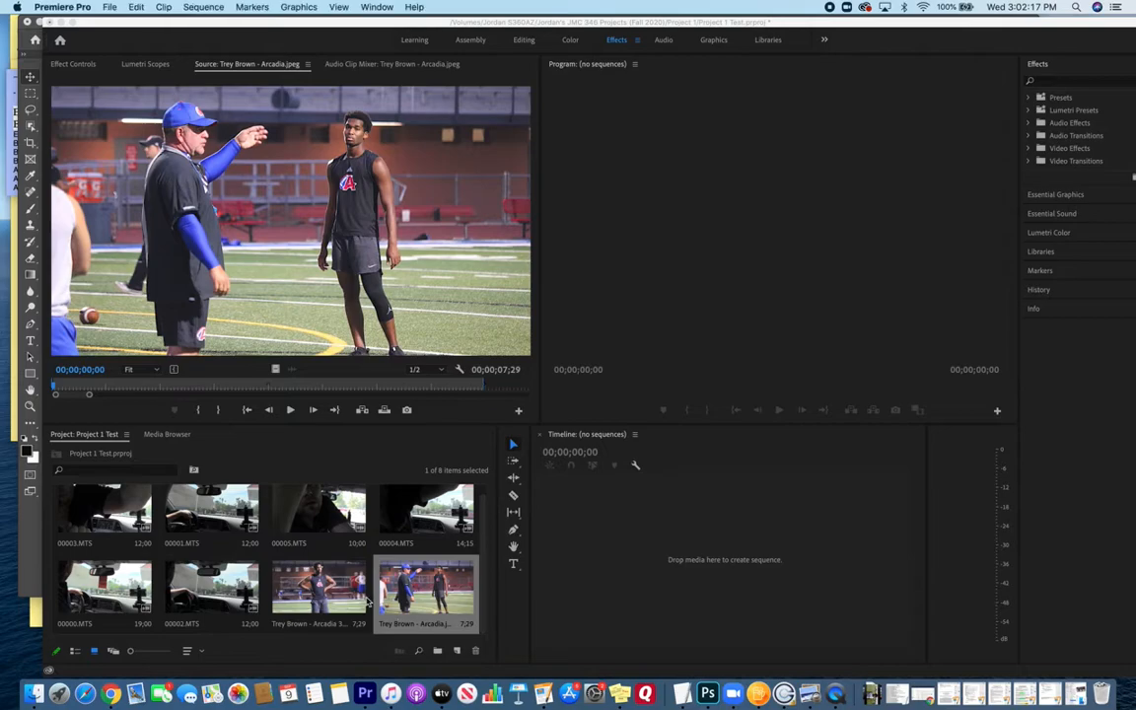
click(256, 605)
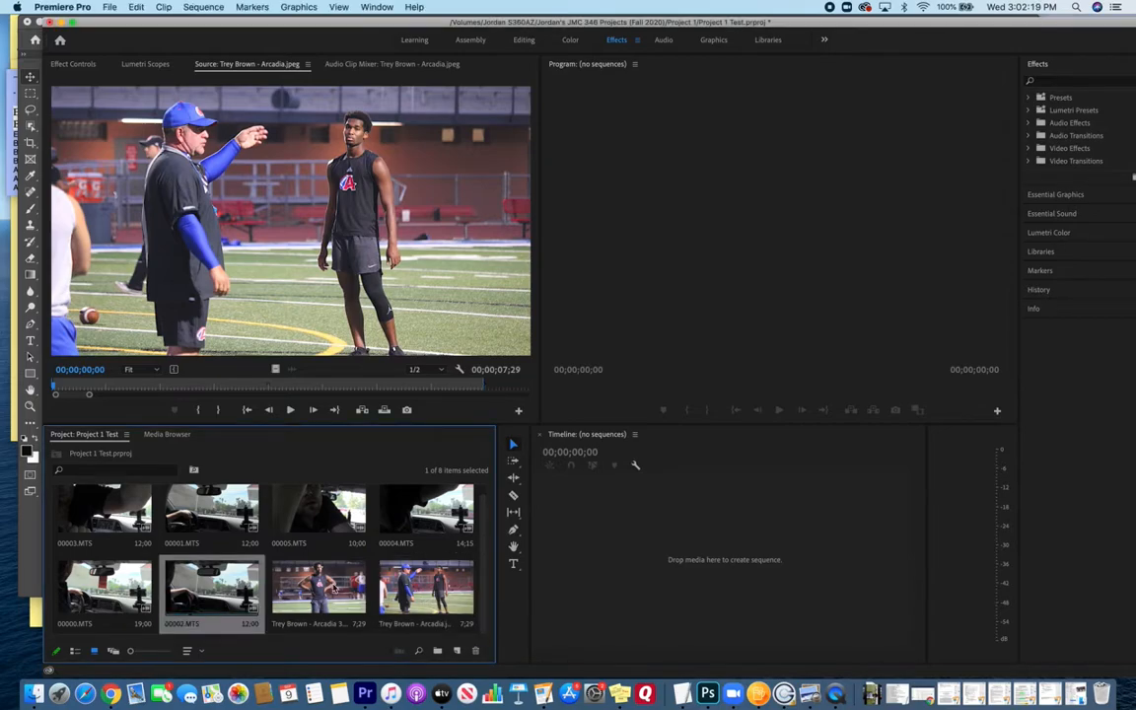
- Try to move the original Arcadia and Arcadia 3 photos from the Desktop to the Trash
click(1097, 694)
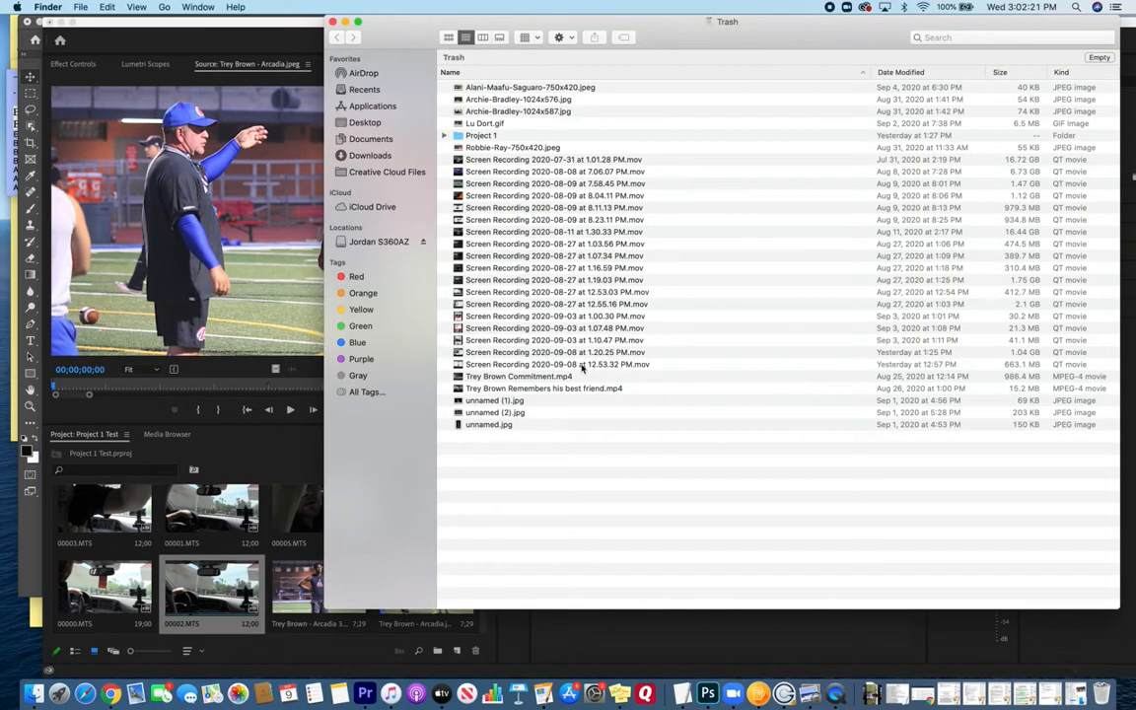
click(364, 121)
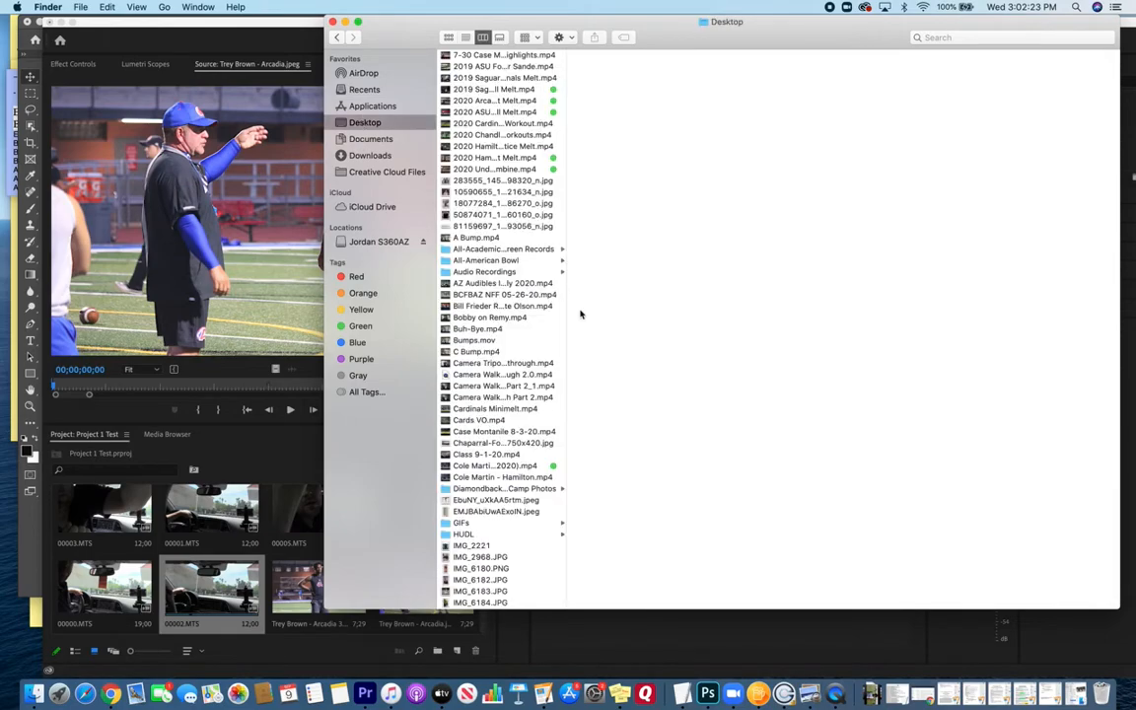
scroll(505, 451, down, 10)
scroll(507, 450, down, 10)
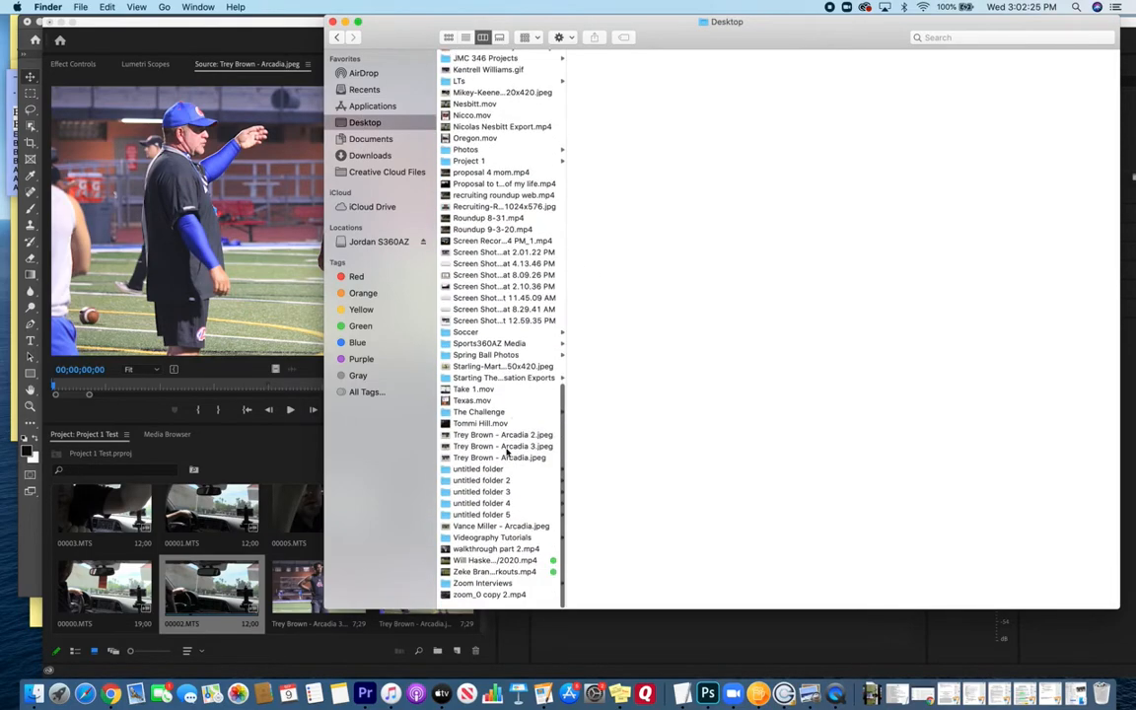
click(524, 466)
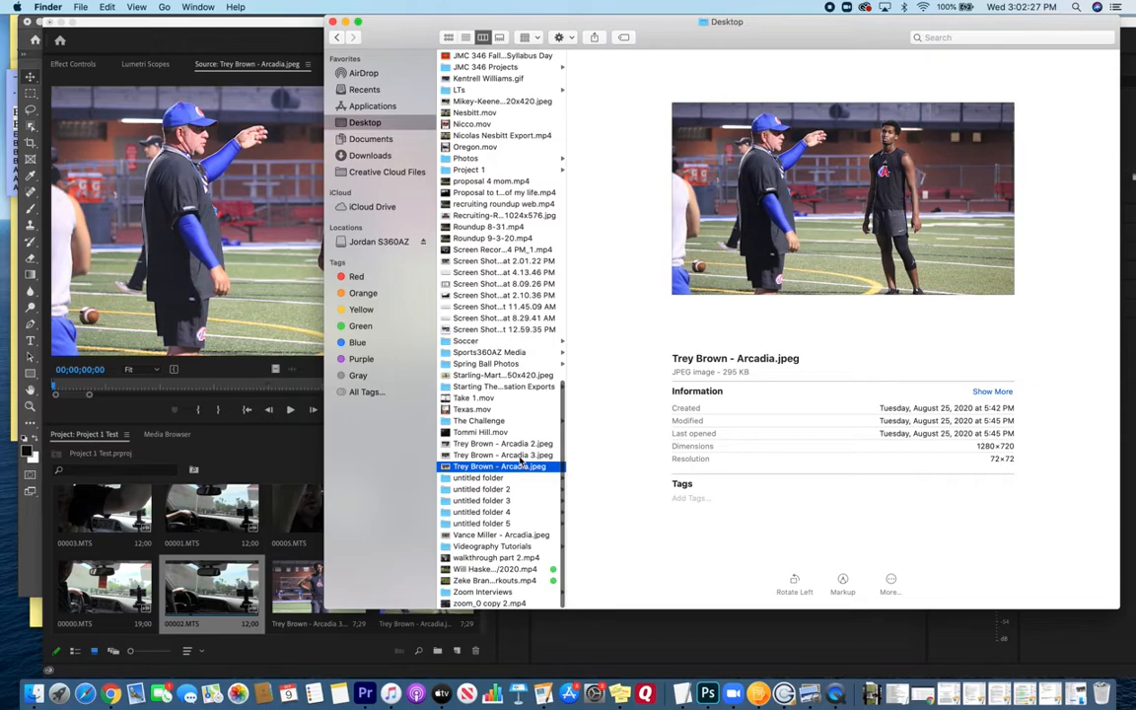
shift+click(505, 454)
drag(505, 455, 1089, 692)
- View the Arcadia 3 photo in the Source monitor again and look through the Trash
click(229, 590)
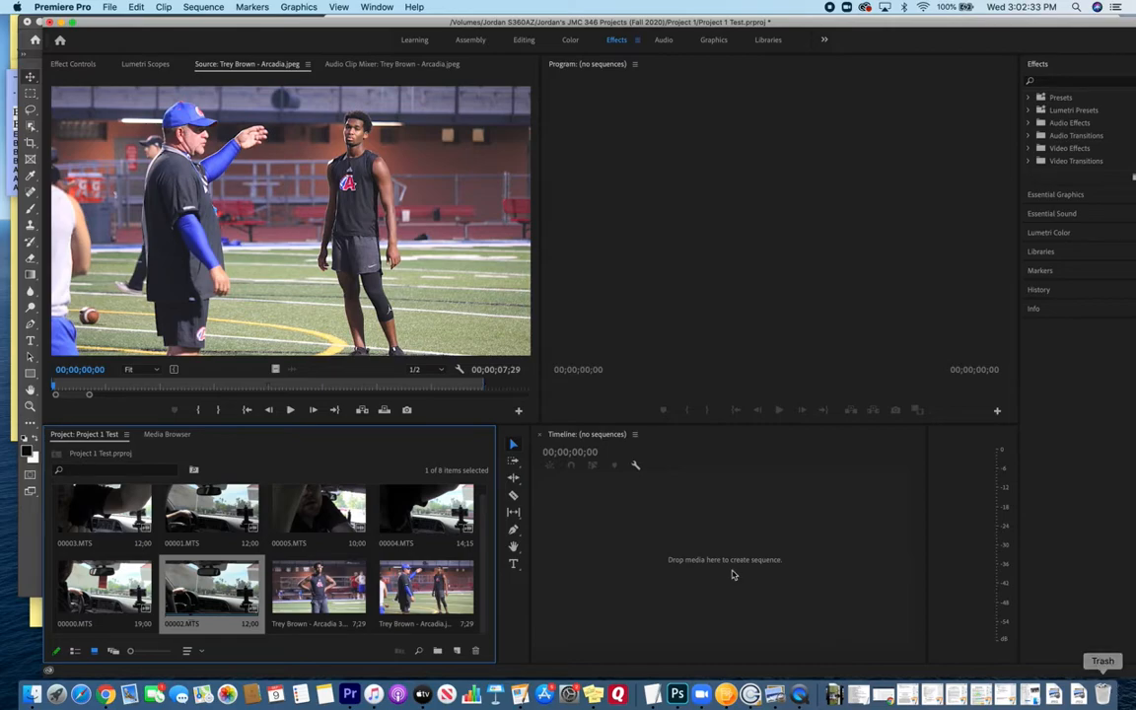
click(414, 589)
double_click(318, 586)
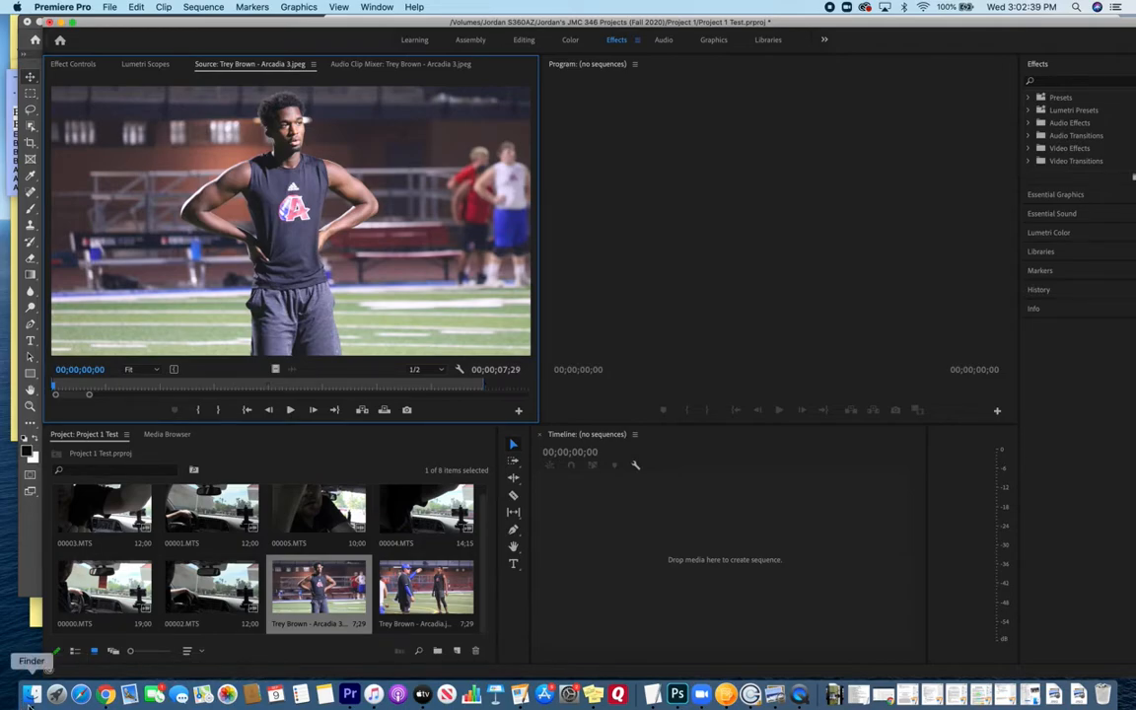
click(1103, 694)
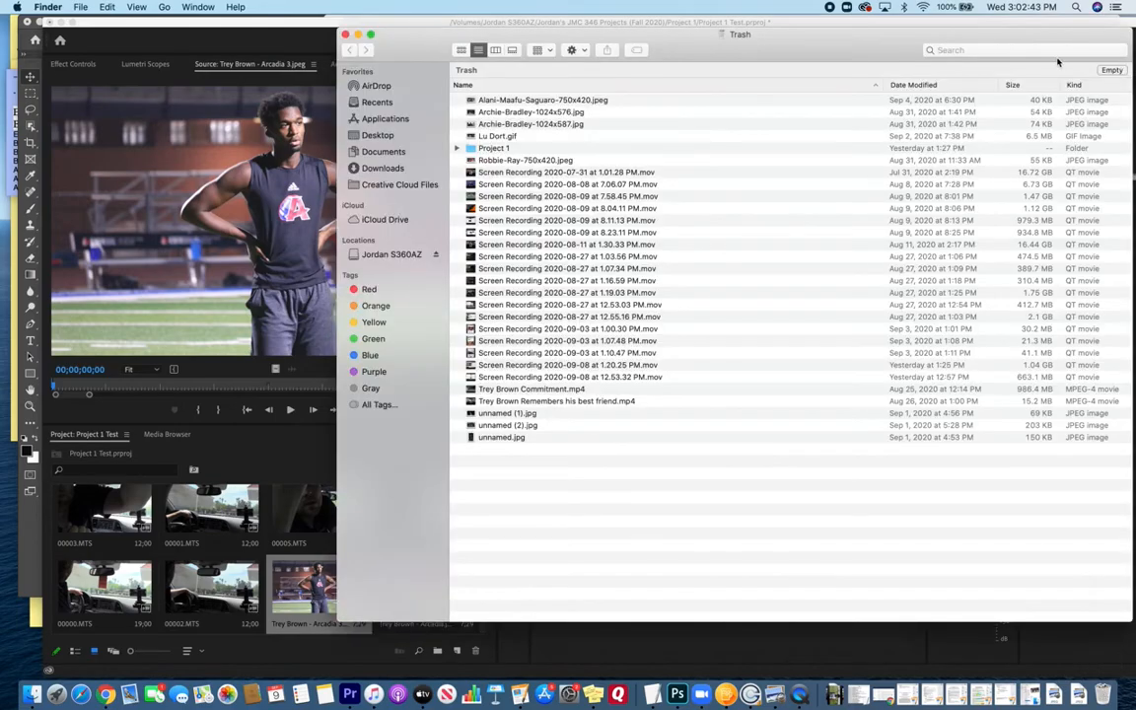
click(246, 464)
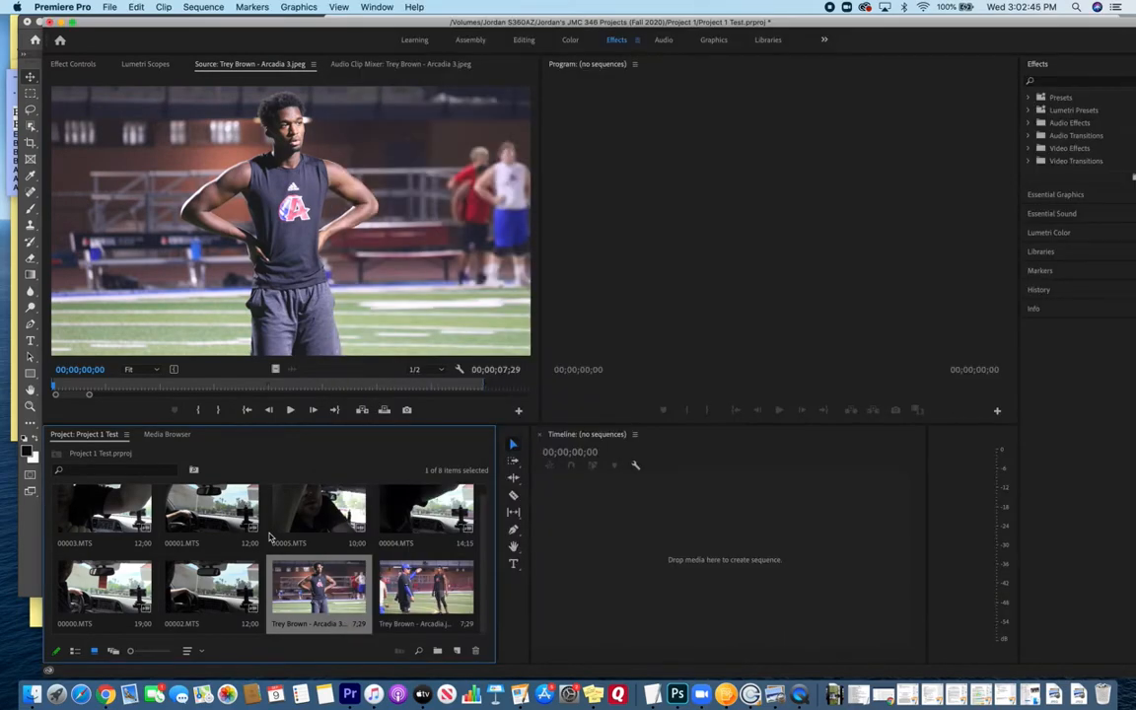
key(super+r)
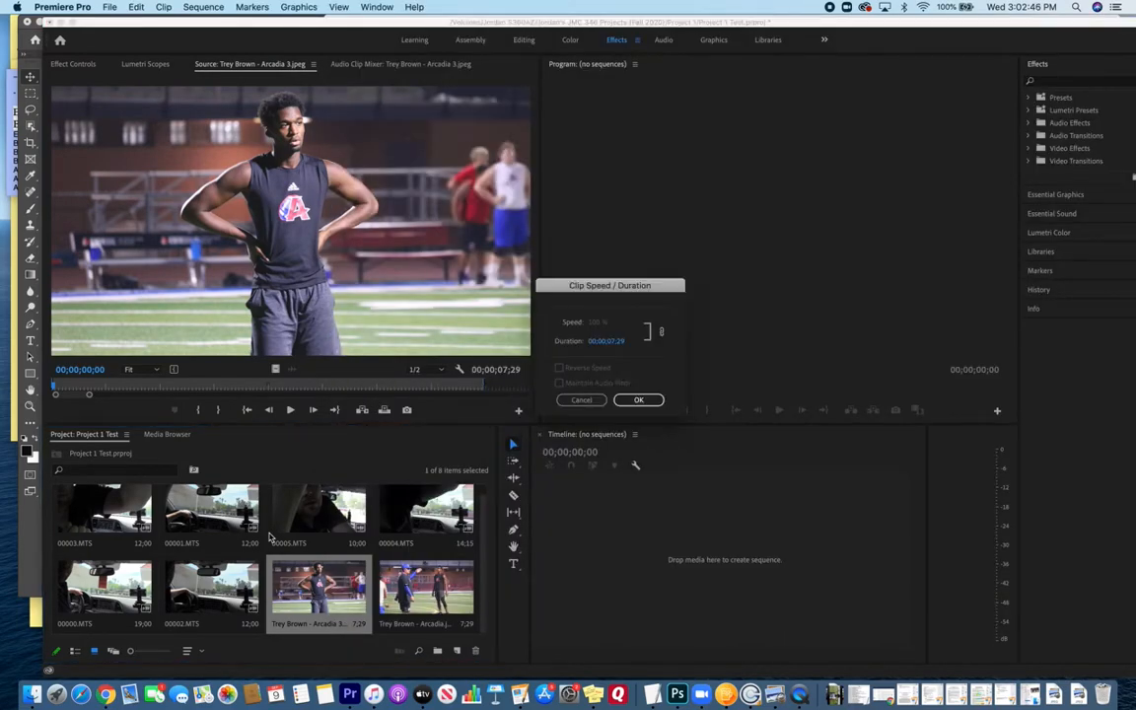
click(581, 399)
- Create a sequence from the Arcadia photo and make its timeline clip offline
drag(419, 603, 631, 533)
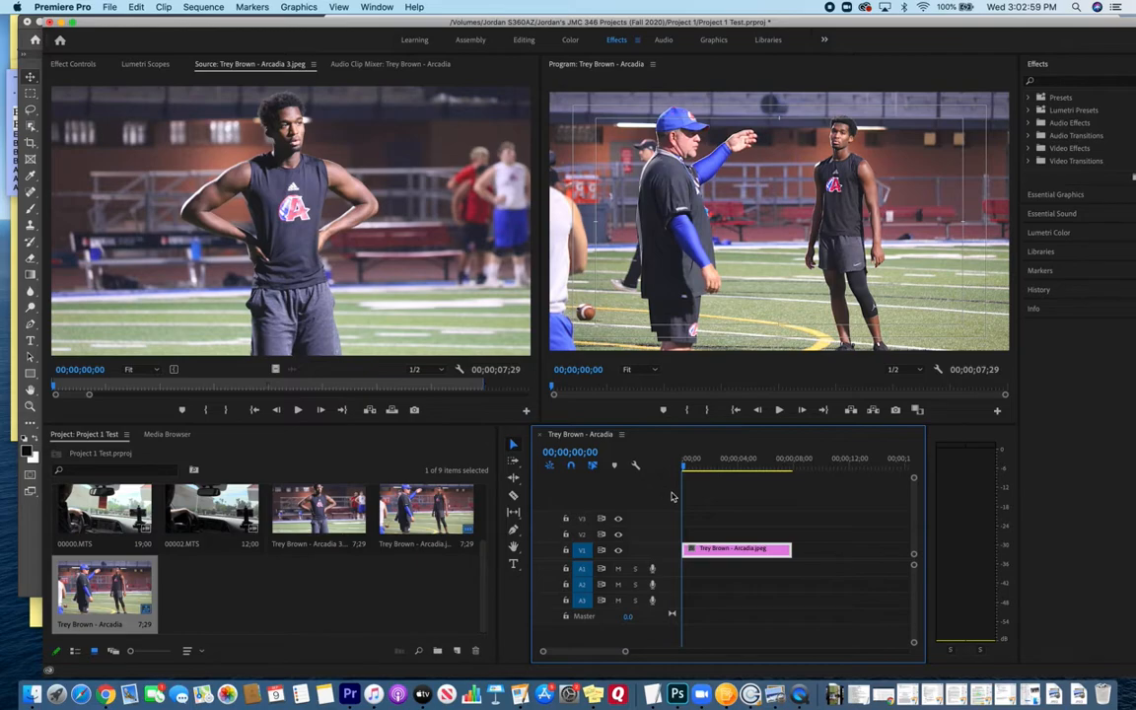
right_click(717, 552)
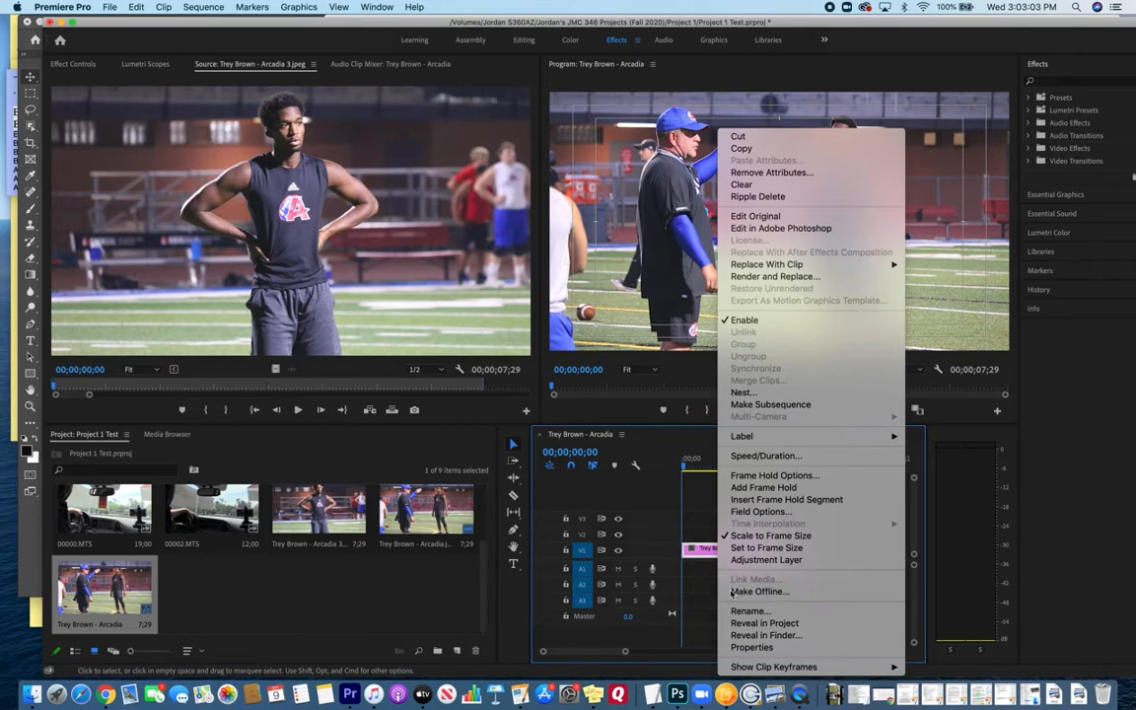
click(730, 591)
click(676, 337)
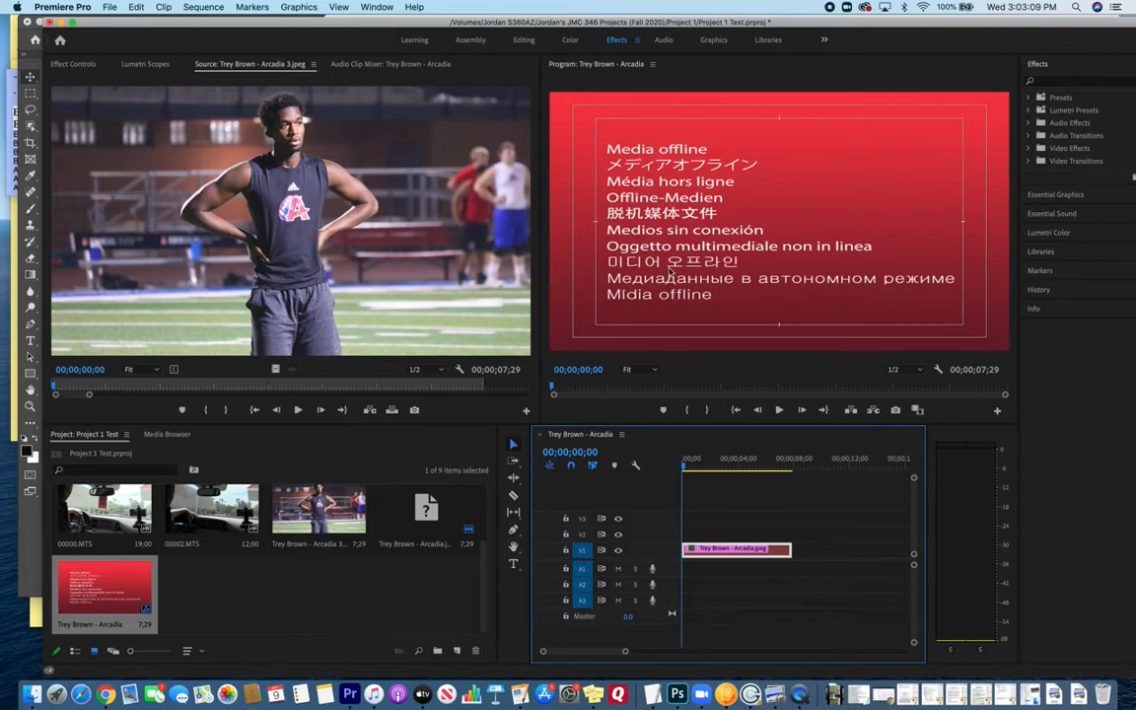
- Move the offline clip from track V1 to V2 and place the playhead at 00;00;04;04
drag(784, 551, 783, 534)
click(731, 462)
drag(730, 464, 741, 510)
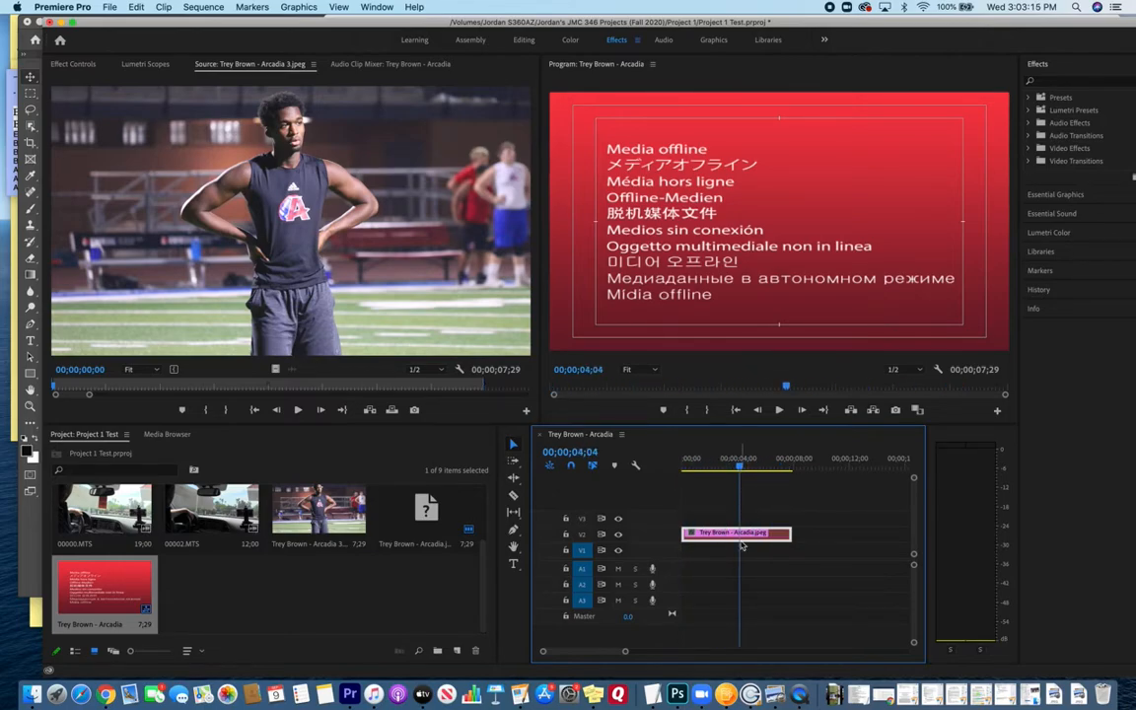
right_click(730, 540)
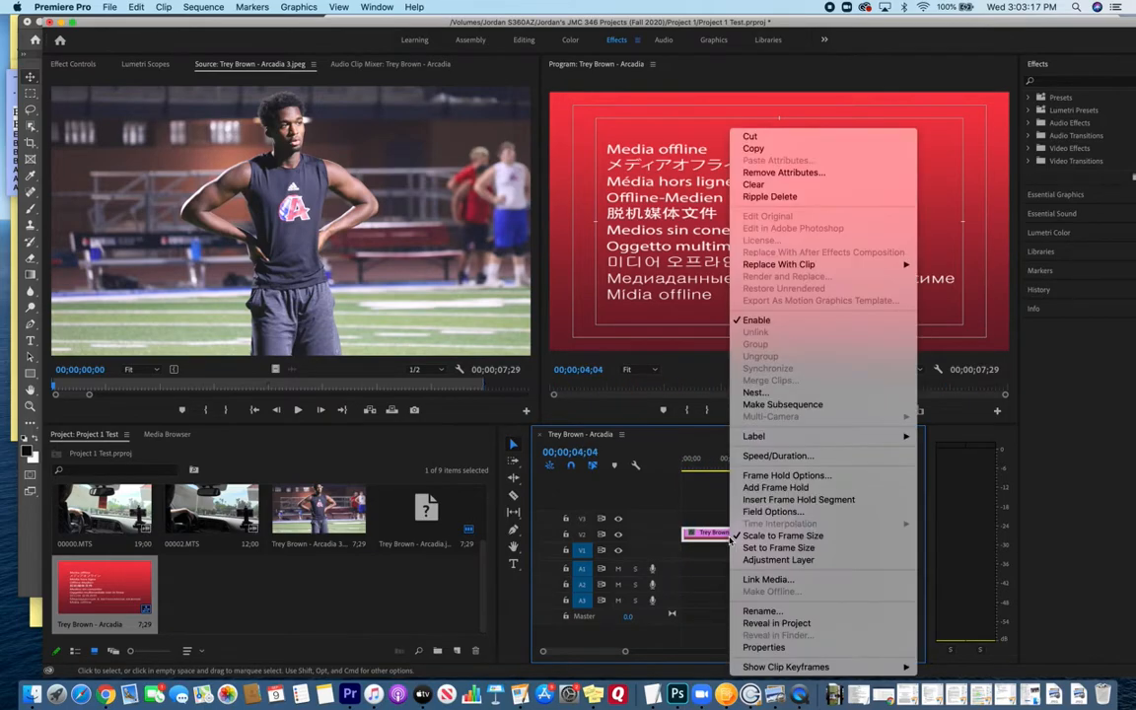
click(649, 528)
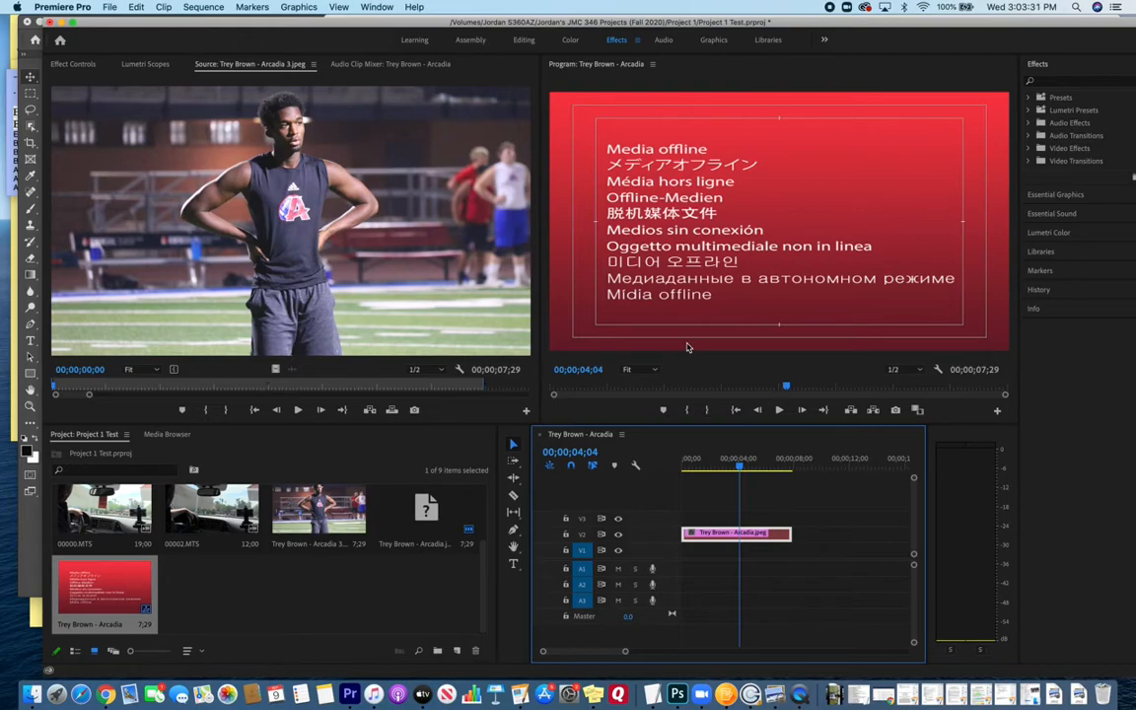
- Open Link Media for the offline clip and browse the Desktop to locate its missing photo
right_click(730, 534)
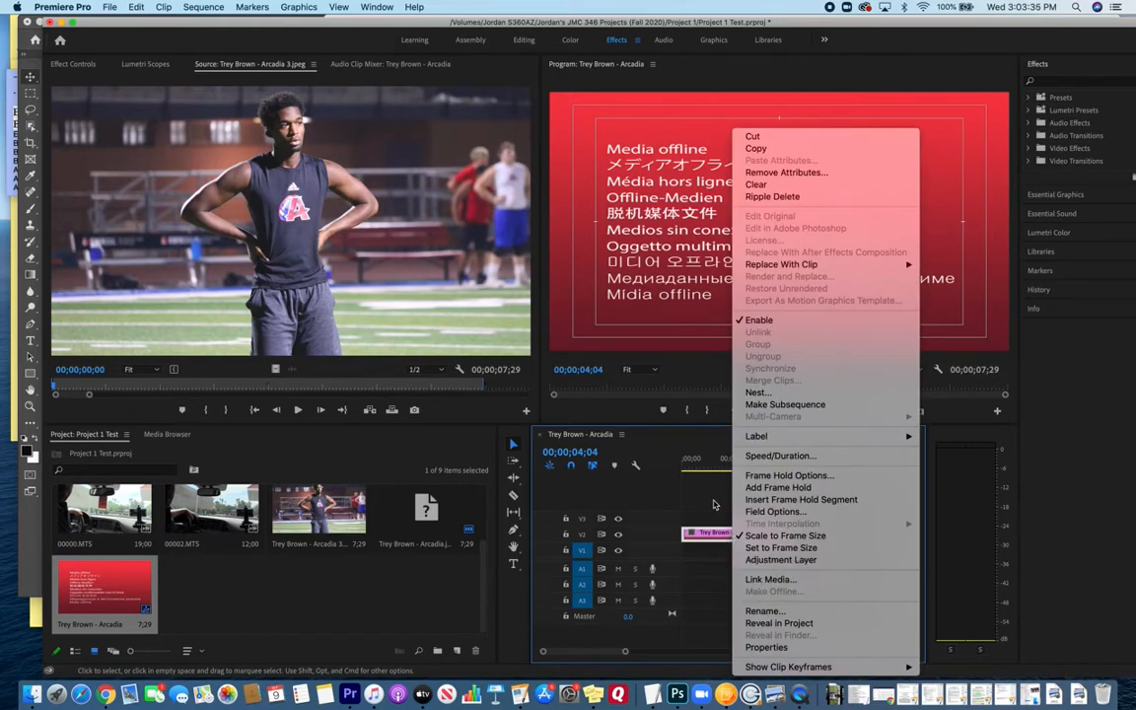
click(752, 581)
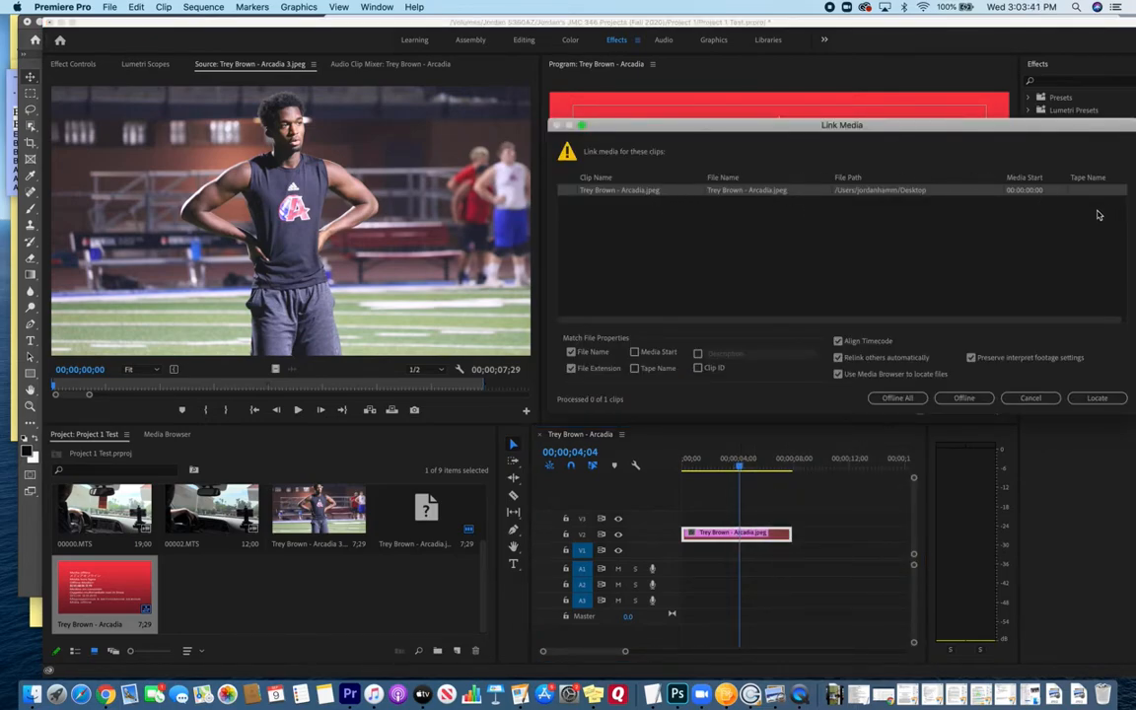
click(1085, 398)
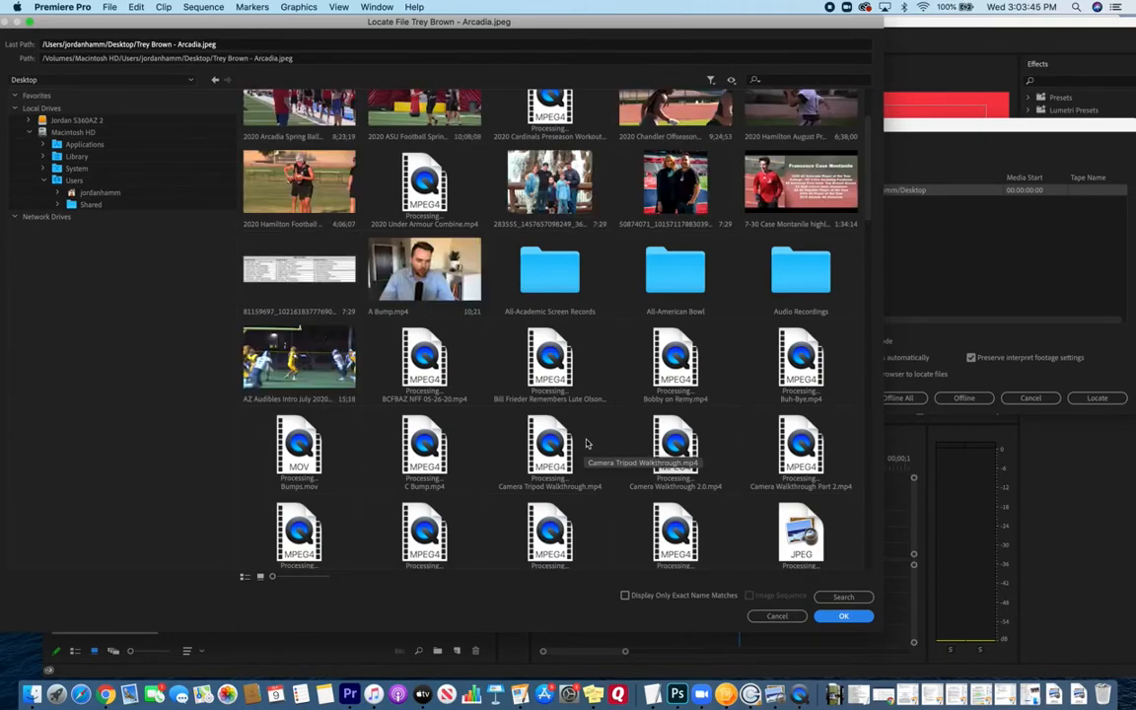
scroll(585, 447, down, 5)
scroll(585, 444, down, 5)
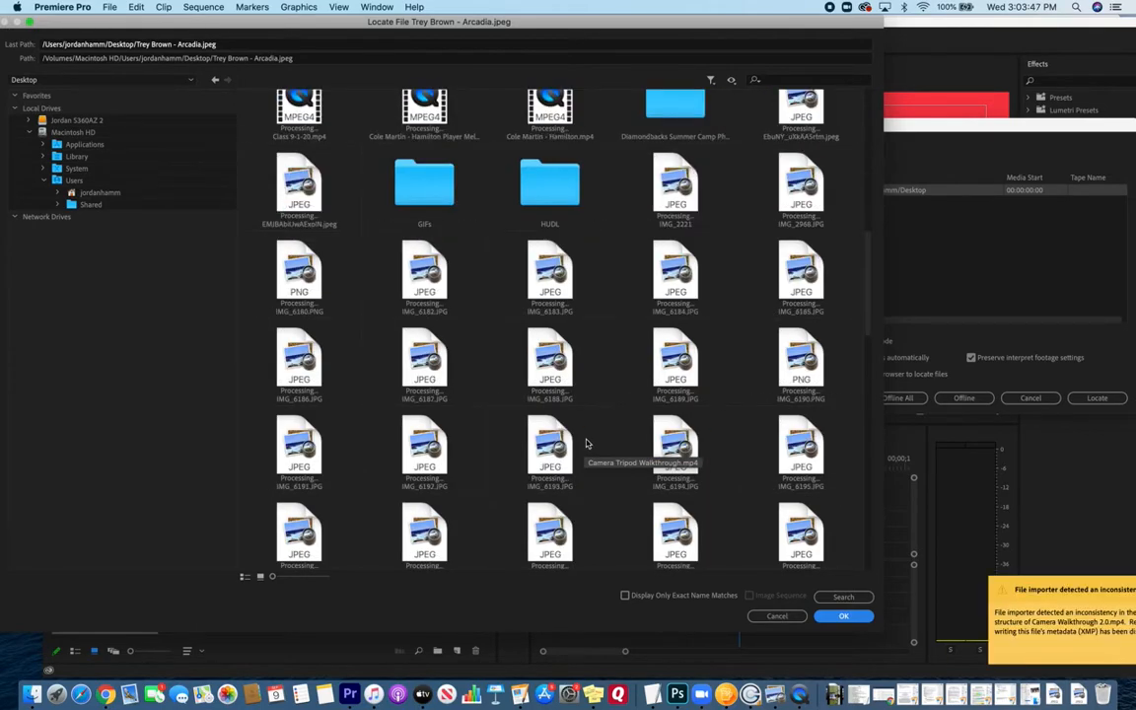
scroll(585, 443, down, 20)
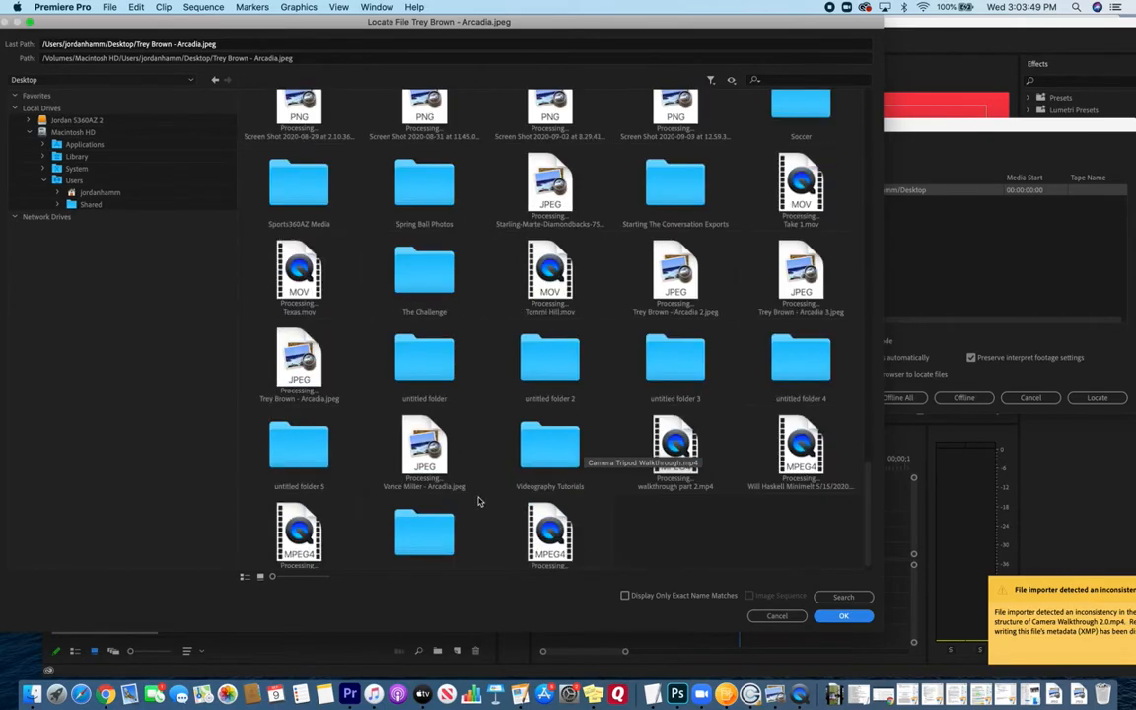
- Look through the Trash for the missing photo and relink the offline clip to the Arcadia JPEG on the Desktop
click(1106, 699)
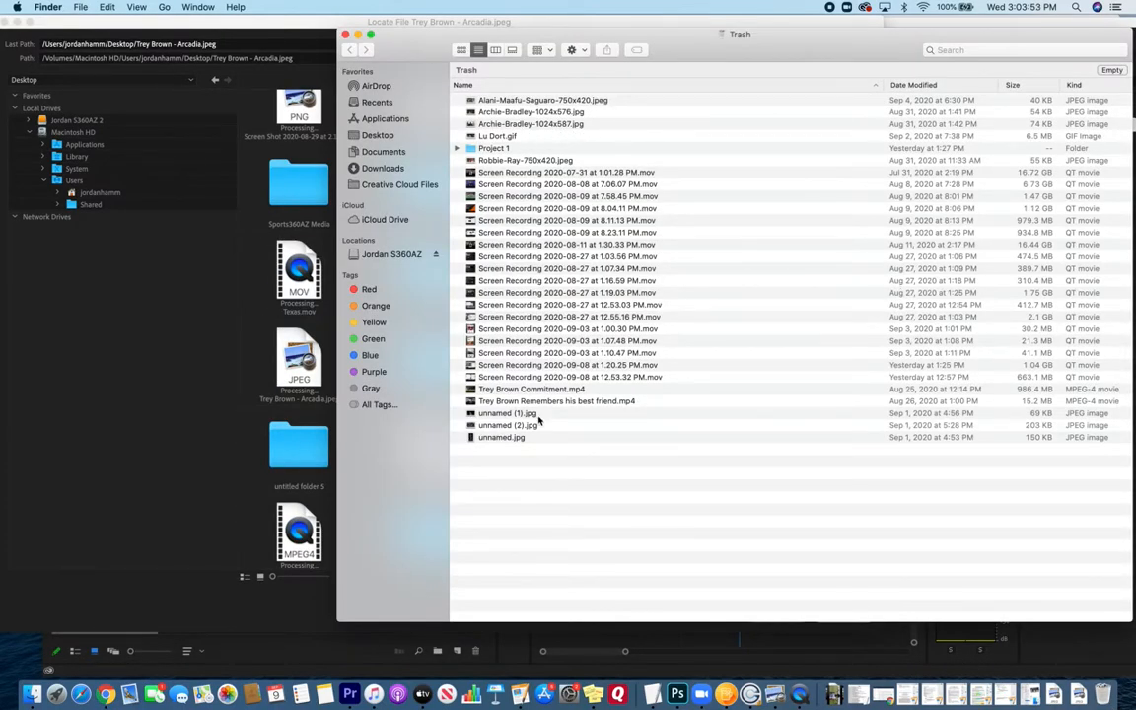
click(512, 415)
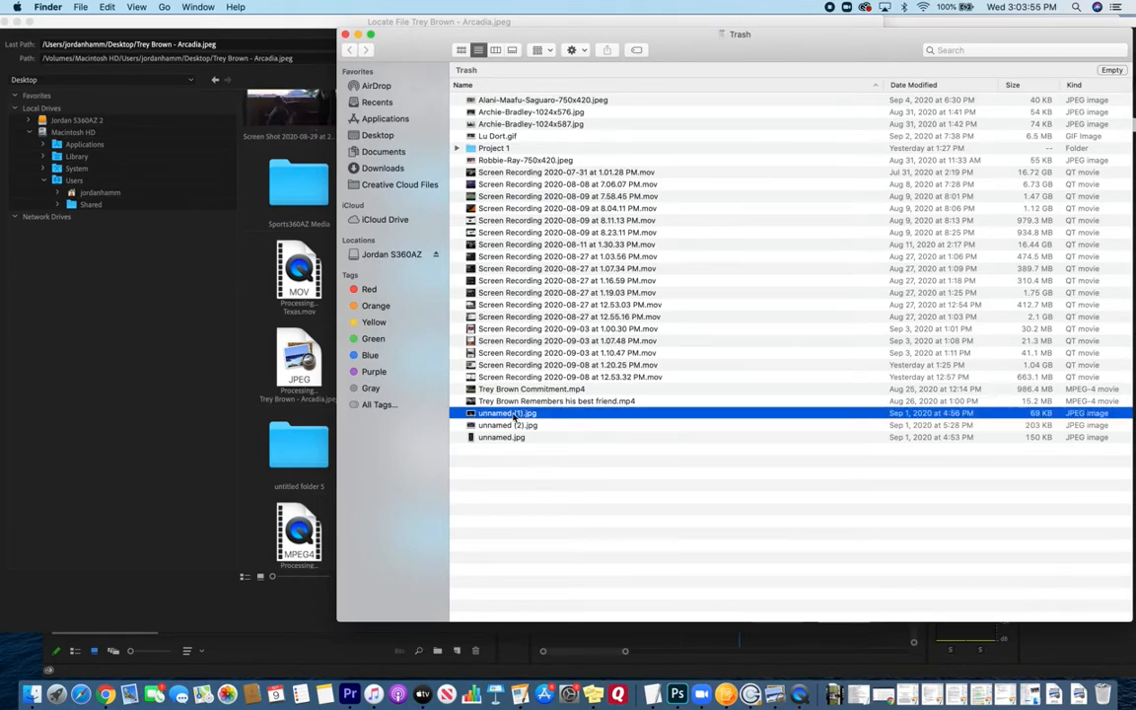
click(212, 389)
drag(957, 125, 1009, 137)
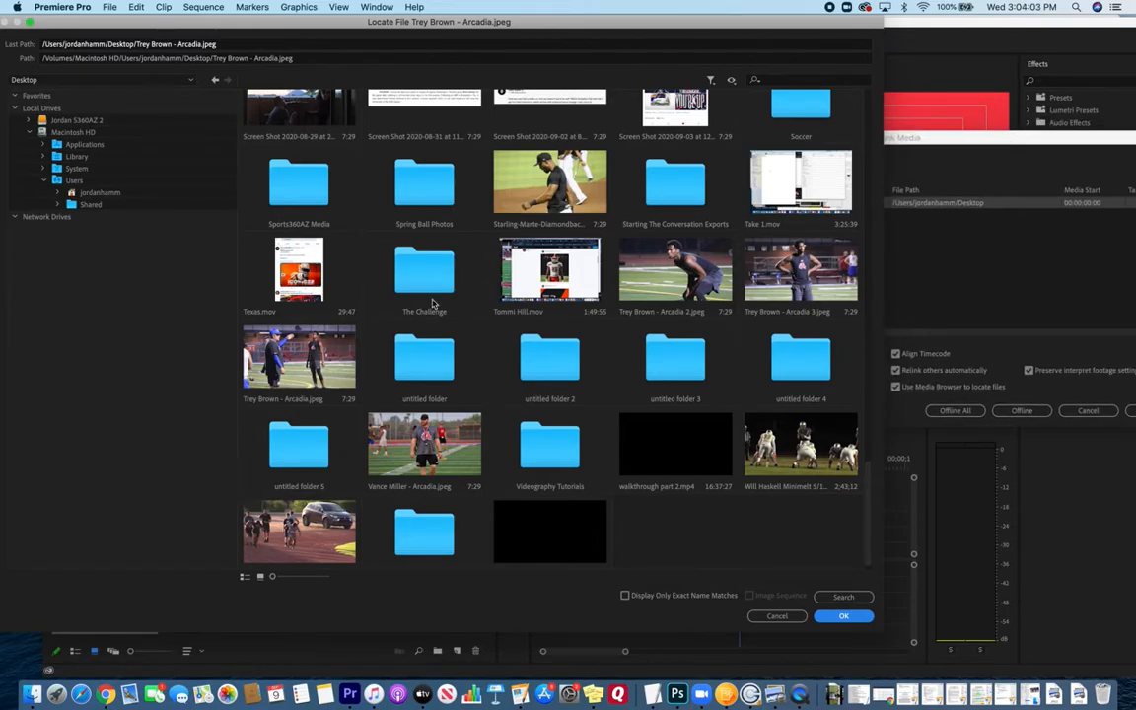
click(285, 365)
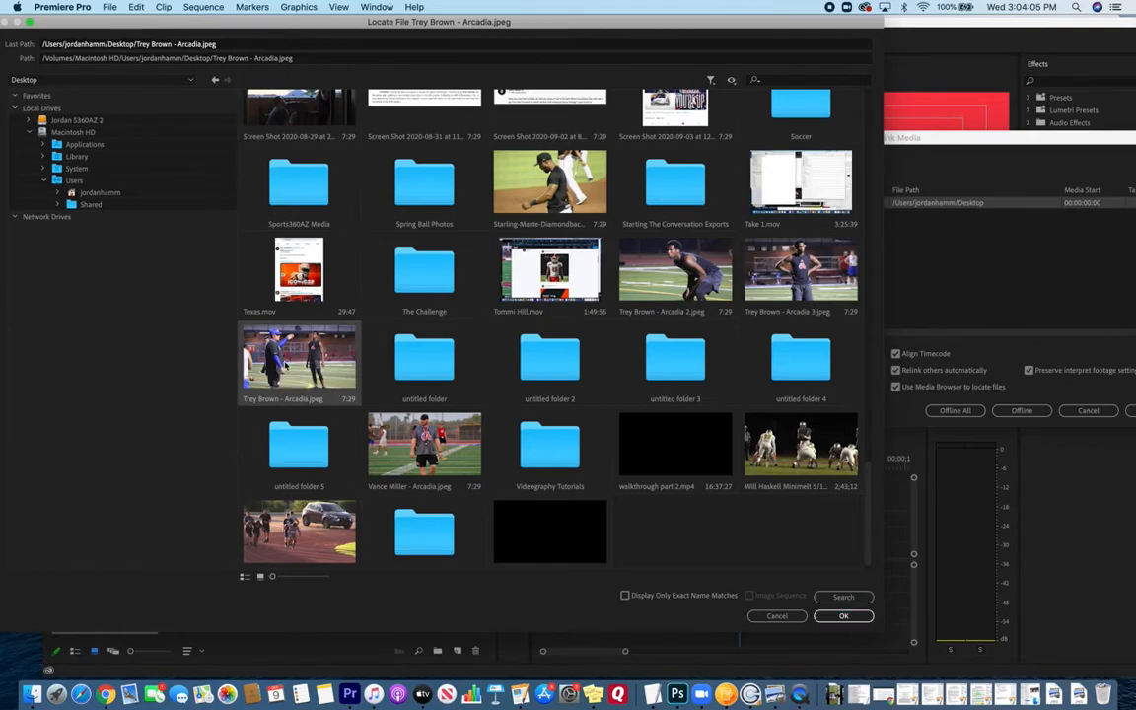
click(829, 618)
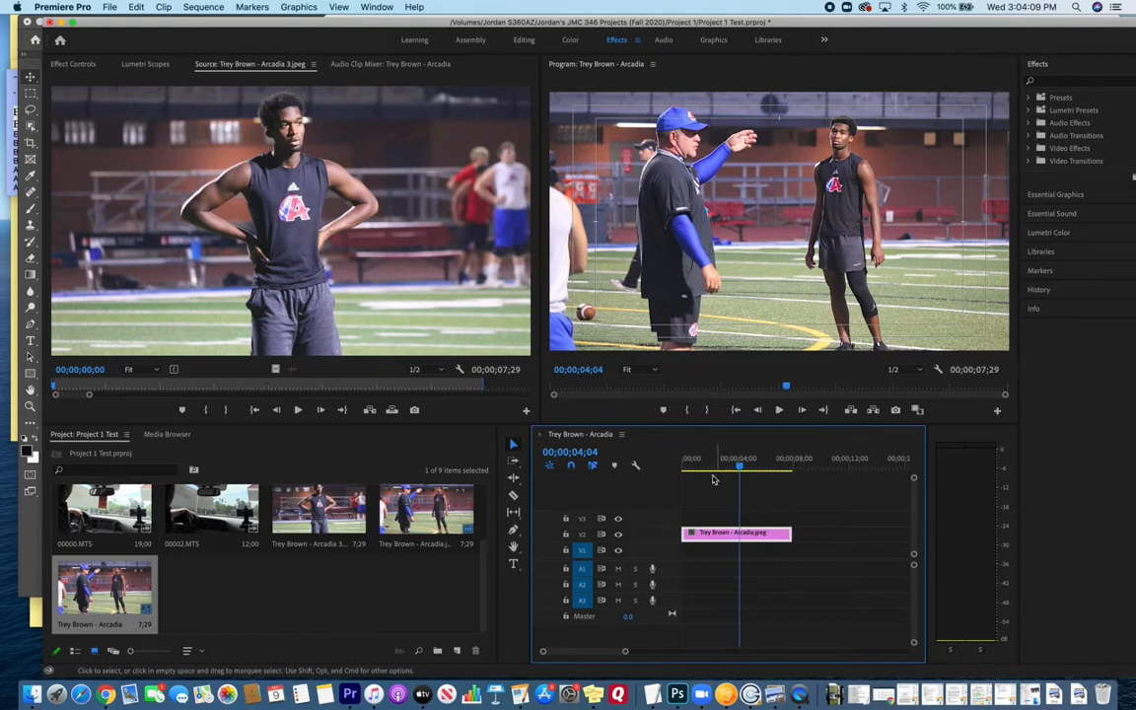